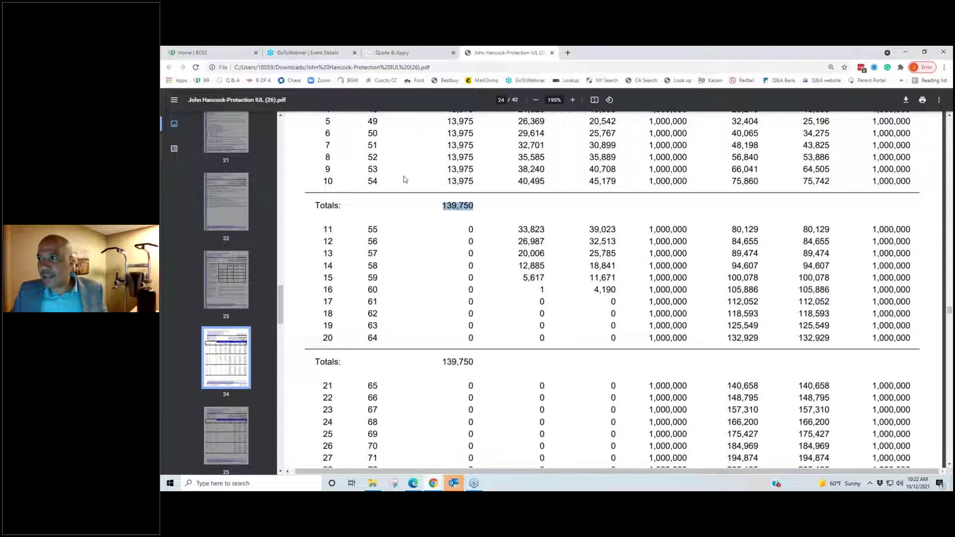
# Return to the Quote & Apply results and select the Nationwide coverage as the alternative quote.
pyautogui.click(393, 52)
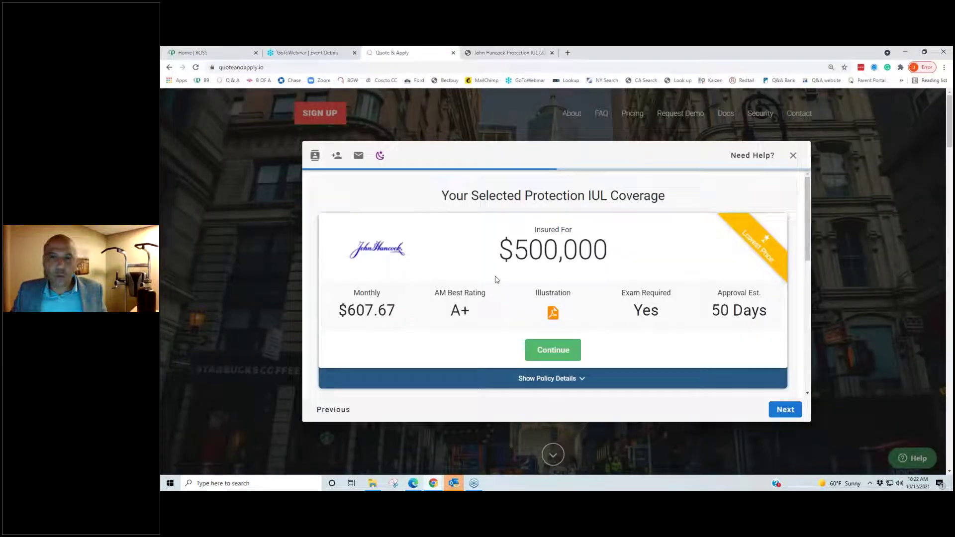
pyautogui.scroll(-5, 496, 278)
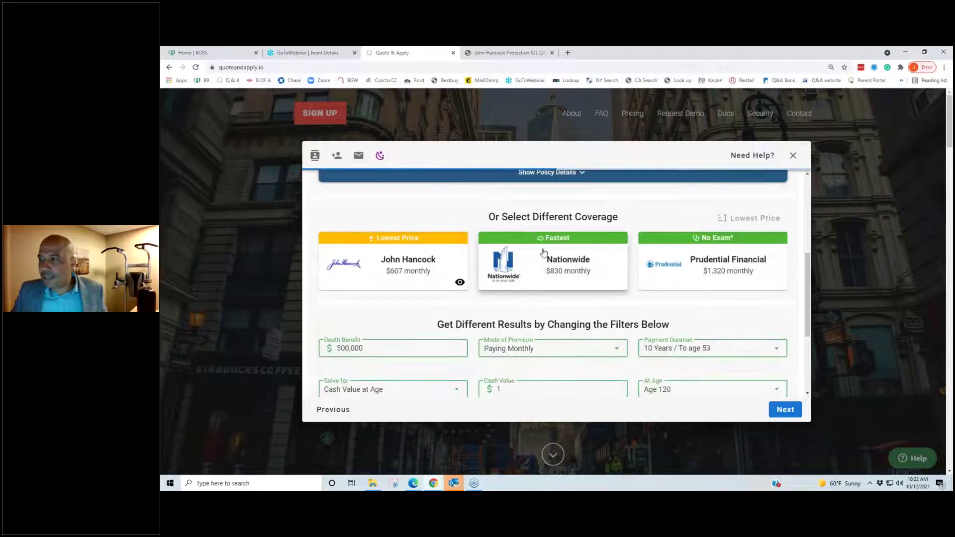
pyautogui.click(539, 257)
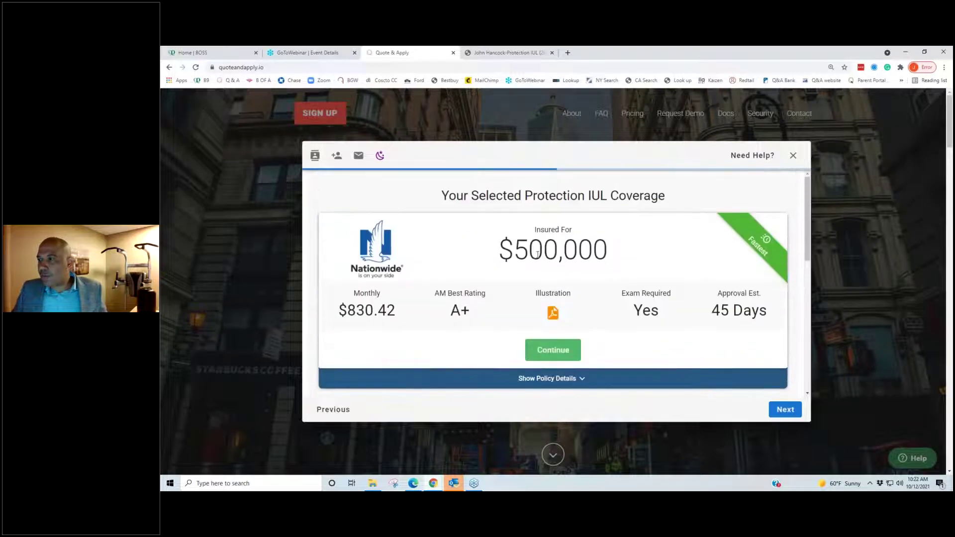
# Set the death benefit in the quote filters to 750,000.
pyautogui.scroll(-2, 539, 251)
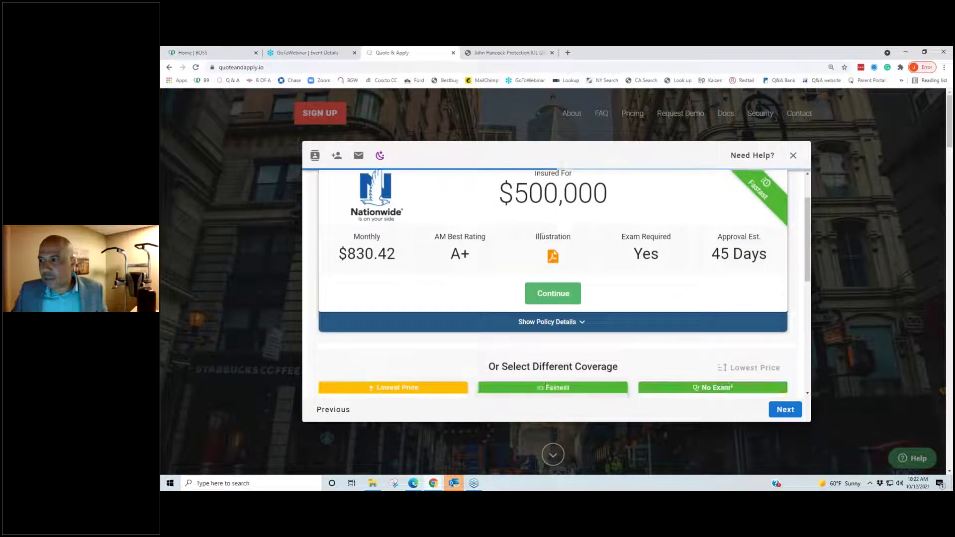
pyautogui.scroll(-5, 540, 236)
pyautogui.moveTo(363, 266); pyautogui.dragTo(339, 266)
pyautogui.write('75000')
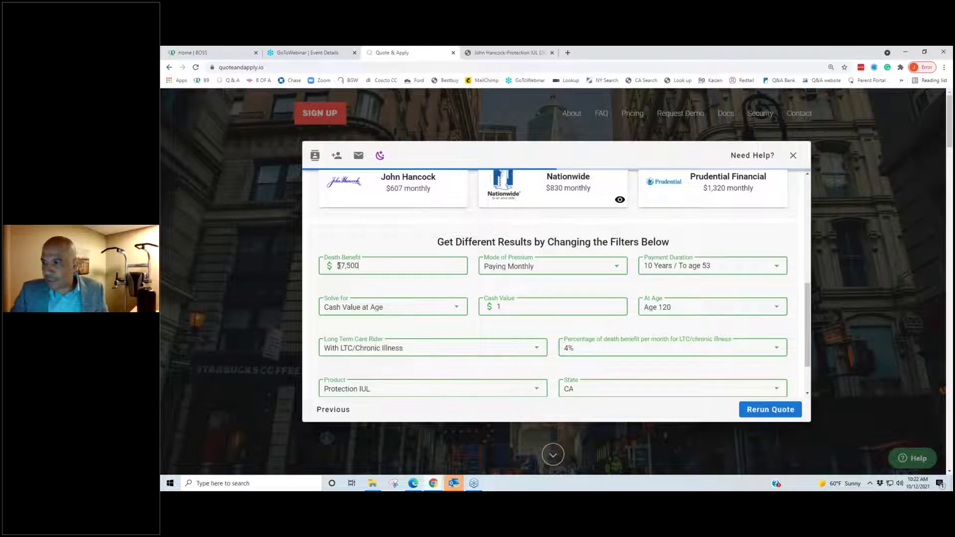
pyautogui.press('BackSpace')
pyautogui.press('BackSpace')
pyautogui.press('BackSpace')
pyautogui.press('BackSpace')
pyautogui.press('BackSpace')
pyautogui.press('BackSpace')
pyautogui.press('BackSpace')
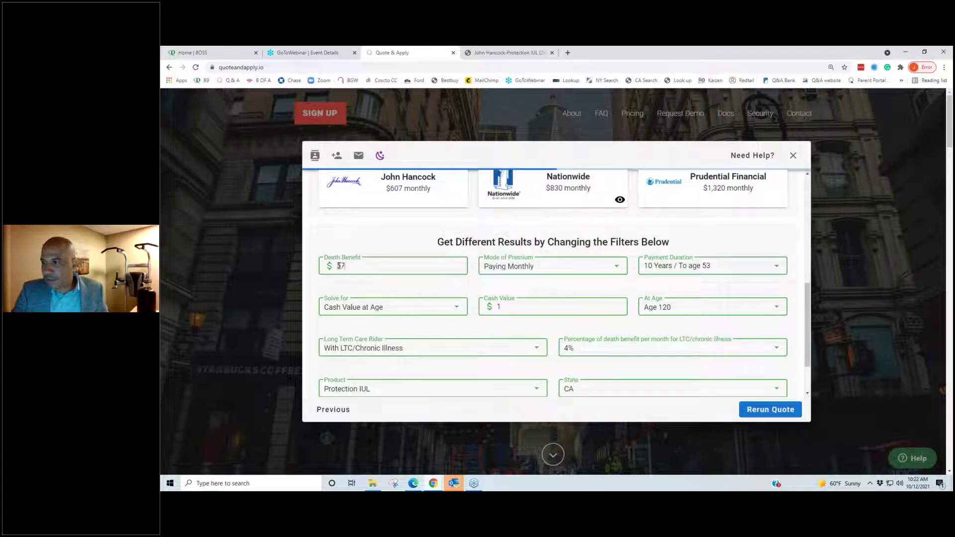
pyautogui.write('750000')
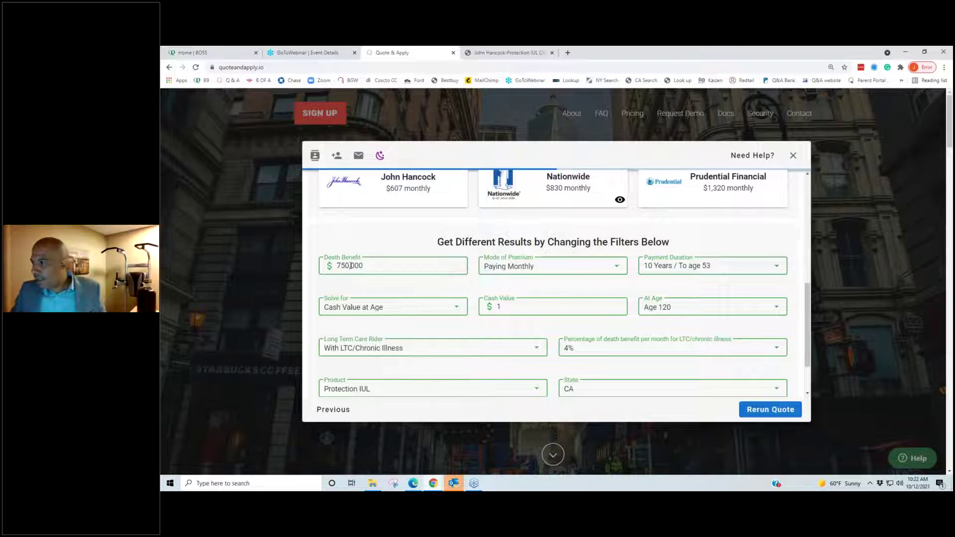
# Set the mode of premium to Paying Annually and rerun the quote.
pyautogui.scroll(-1, 502, 298)
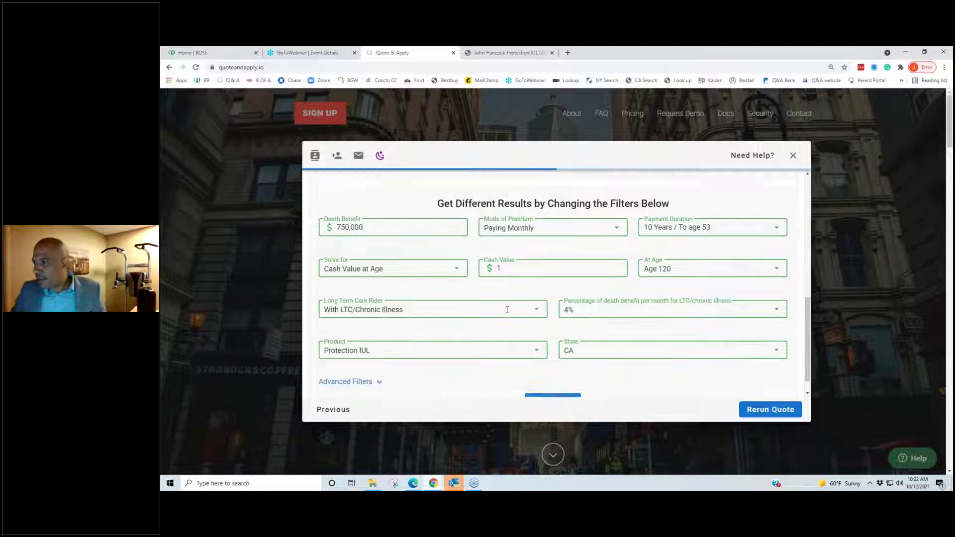
pyautogui.click(619, 205)
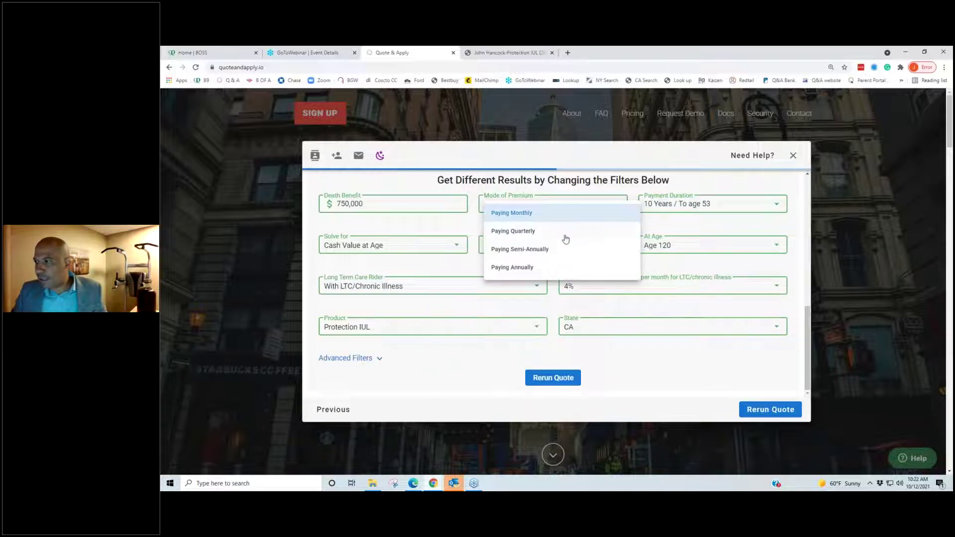
pyautogui.click(531, 267)
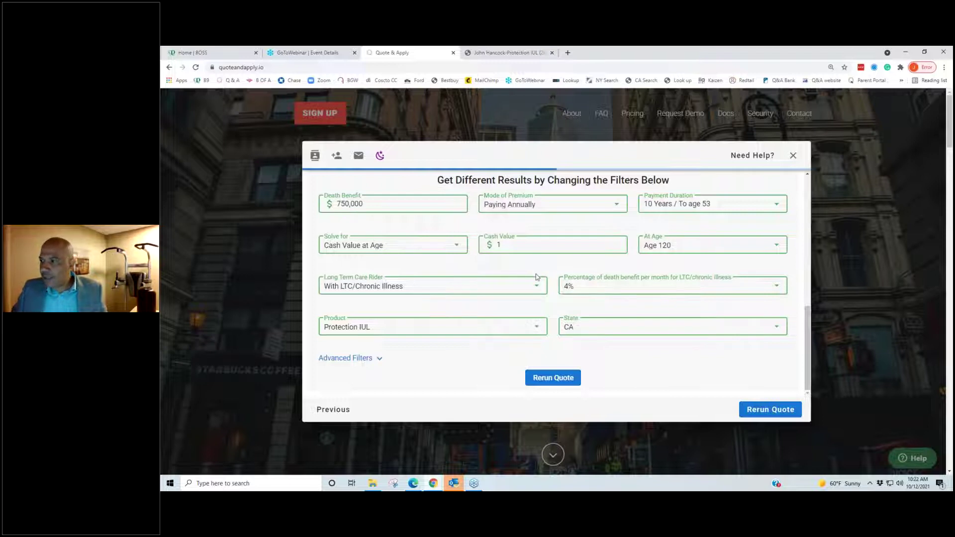
pyautogui.click(543, 379)
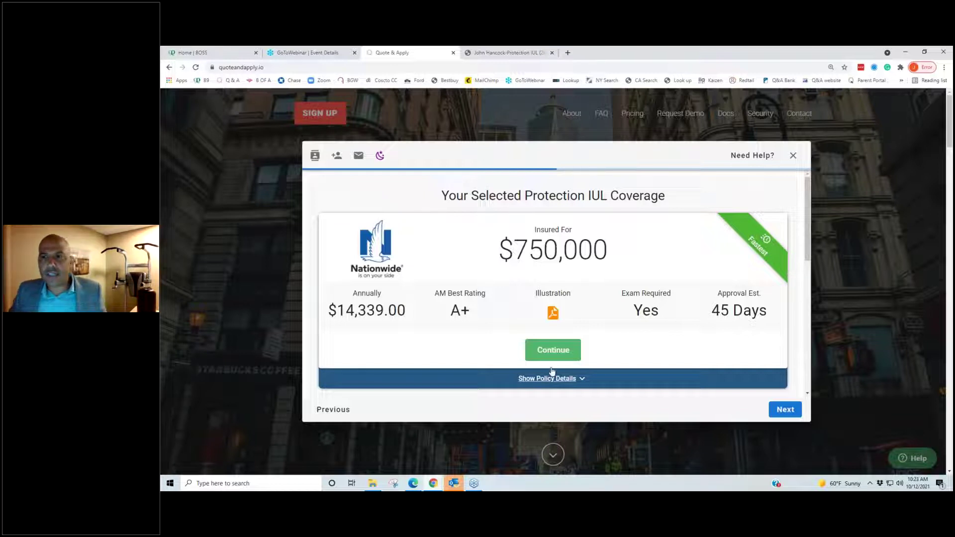
# Set the death benefit in the quote filters to 1,000,000 and rerun the quote.
pyautogui.scroll(-3, 501, 327)
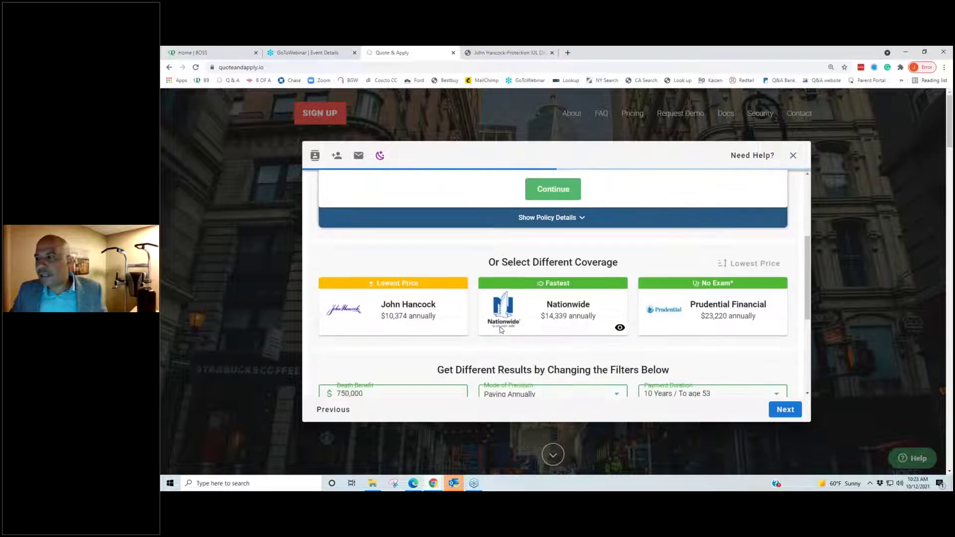
pyautogui.scroll(-3, 501, 329)
pyautogui.moveTo(363, 266); pyautogui.dragTo(322, 258)
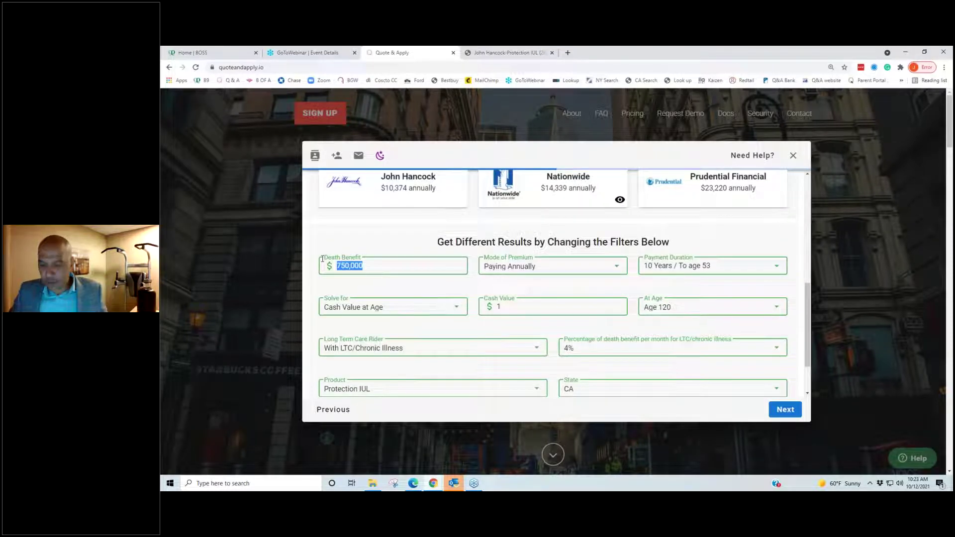
pyautogui.write('1,000,00')
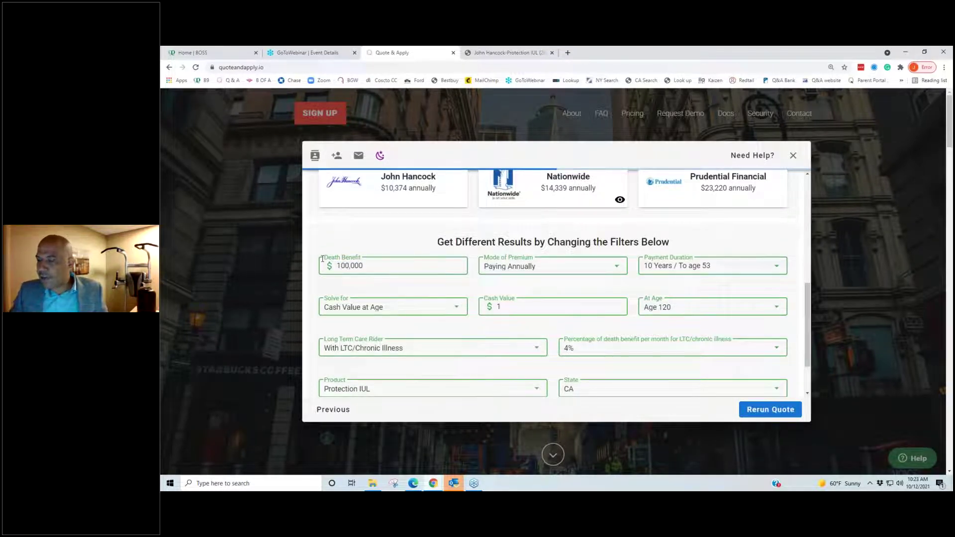
pyautogui.write('0')
pyautogui.scroll(-2, 602, 379)
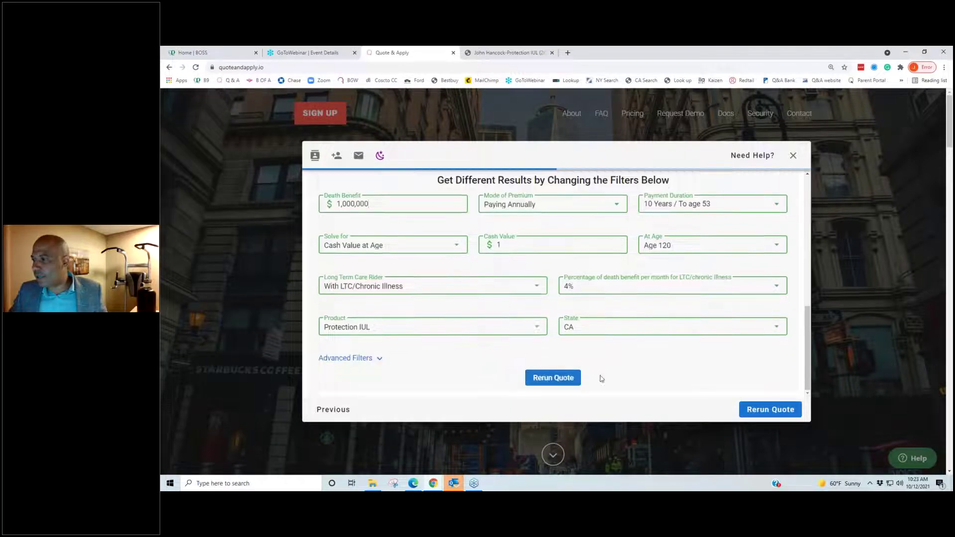
pyautogui.click(540, 379)
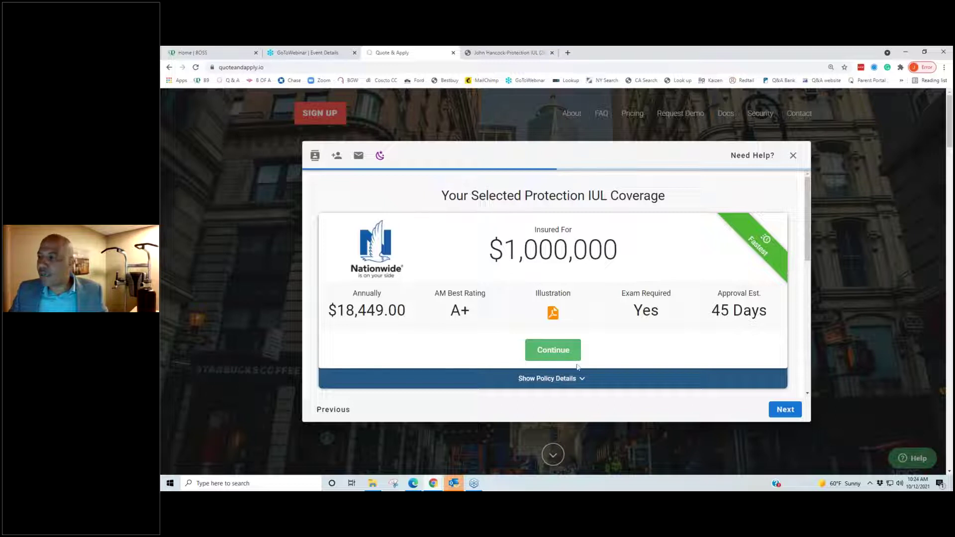
# Continue with the Nationwide quote, fill in the applicant's contact details from the saved autofill entry and submit them.
pyautogui.click(549, 352)
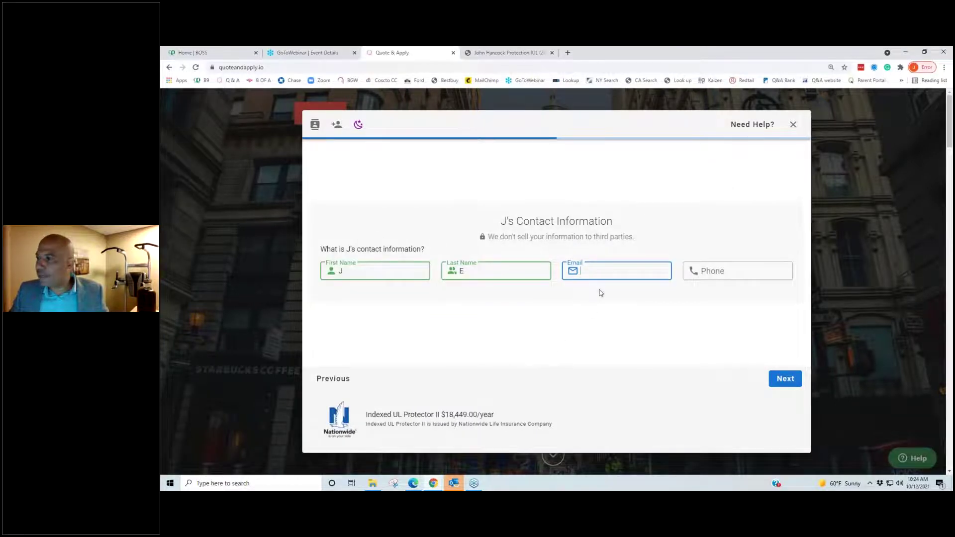
pyautogui.click(601, 272)
pyautogui.click(605, 292)
pyautogui.click(783, 379)
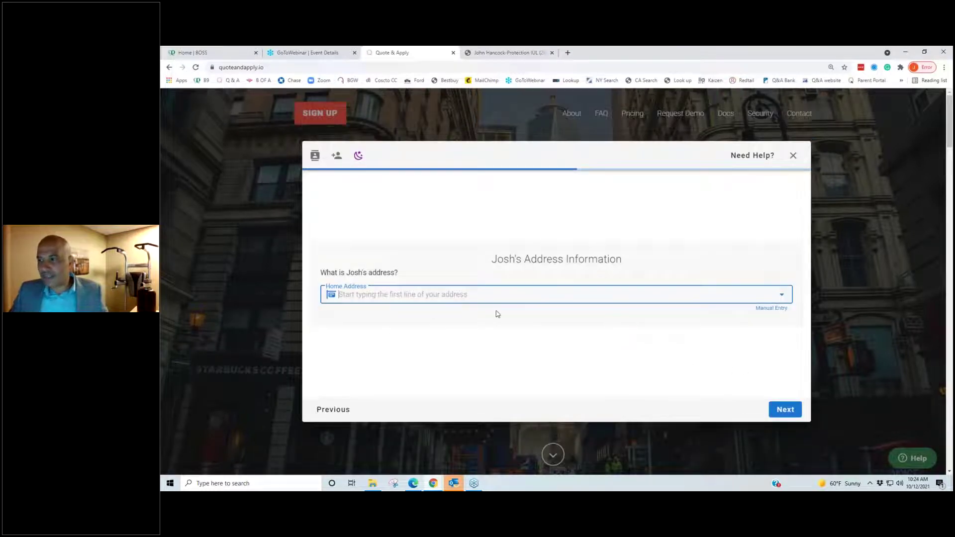
# Fill in the applicant's home address from a suggested match, enter 5 years at the address and proceed to employment.
pyautogui.write('3101')
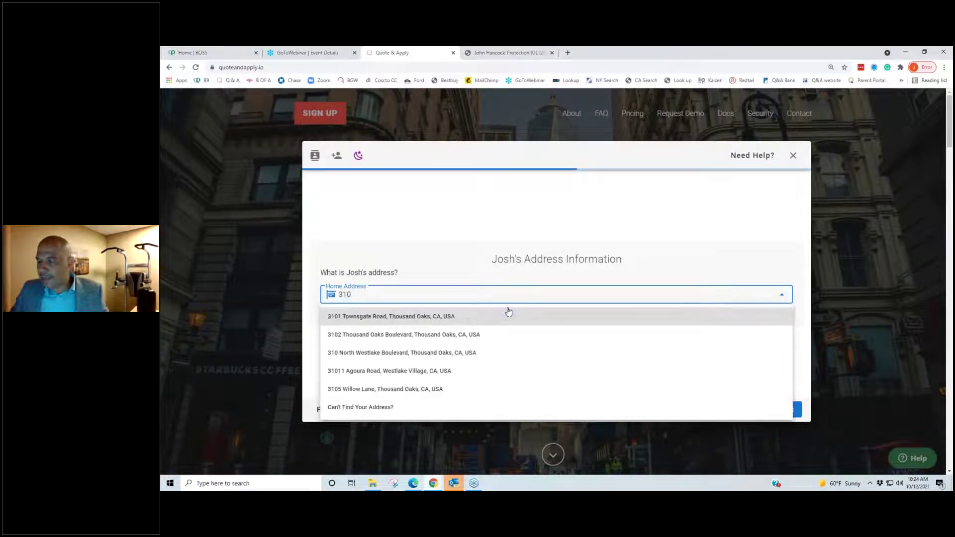
pyautogui.click(433, 318)
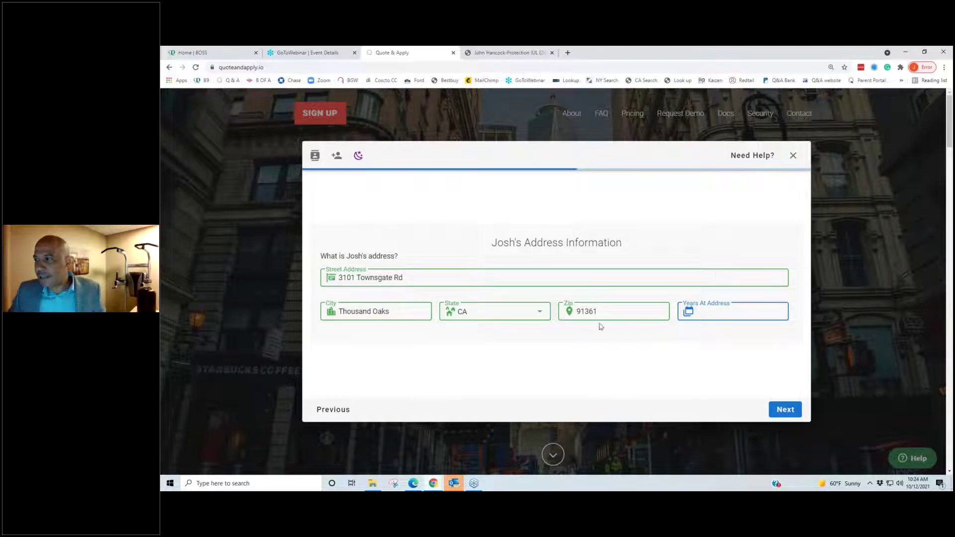
pyautogui.click(720, 313)
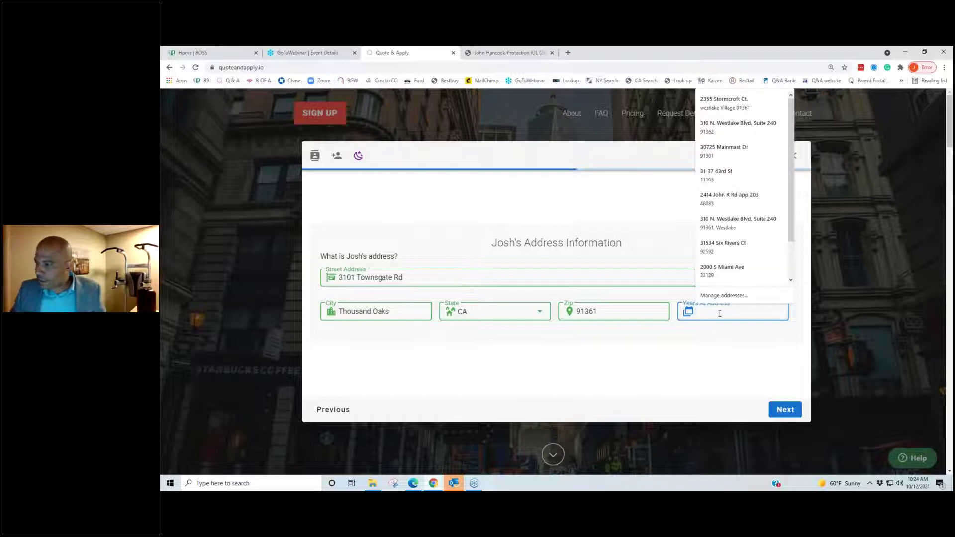
pyautogui.write('5')
pyautogui.click(777, 410)
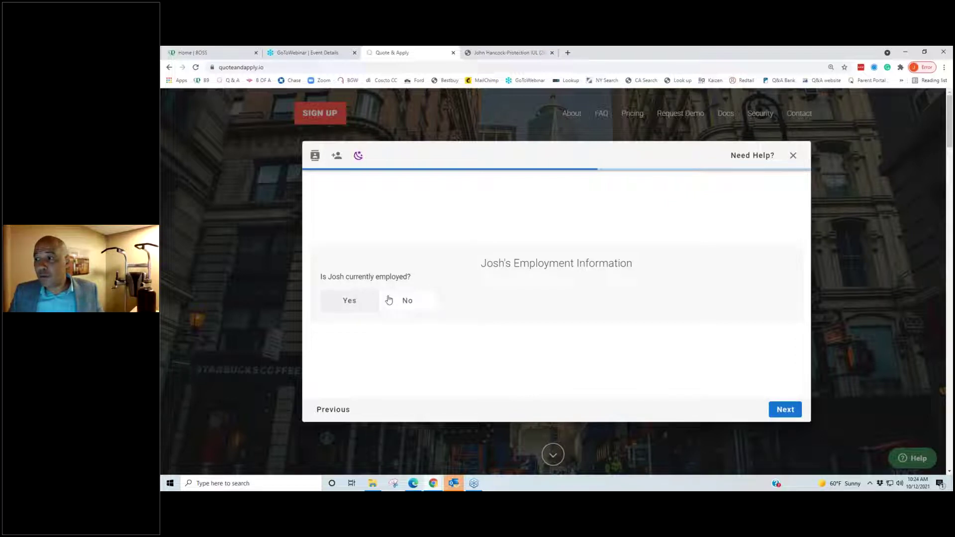
# Mark the applicant as currently employed, with employer b9, occupation sales and 5 years of employment.
pyautogui.click(403, 302)
pyautogui.click(388, 312)
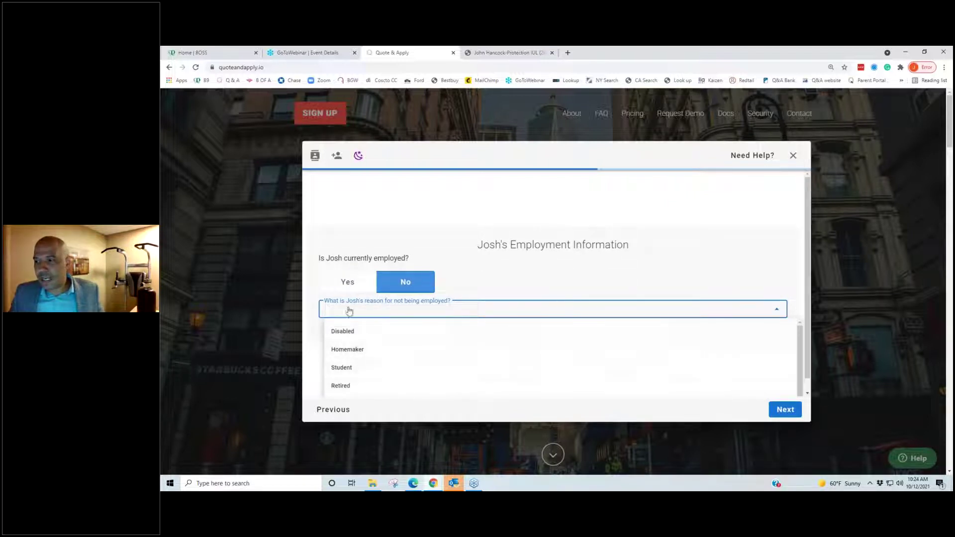
pyautogui.click(348, 283)
pyautogui.write('9')
pyautogui.press('Tab')
pyautogui.write('sales')
pyautogui.press('Tab')
pyautogui.write('5')
# Fill in the employer's address from a suggested match and proceed to policy ownership.
pyautogui.press('Tab')
pyautogui.write('3102')
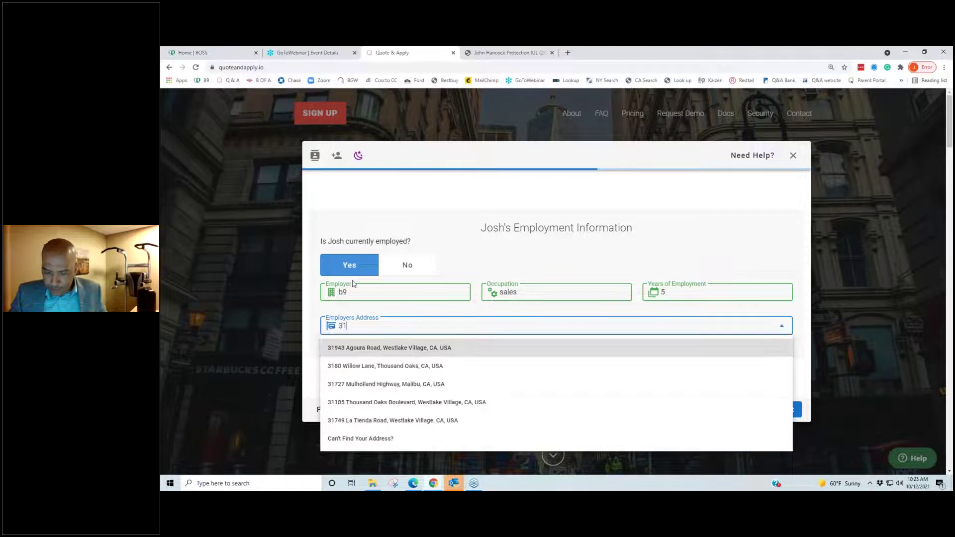
pyautogui.press('Return')
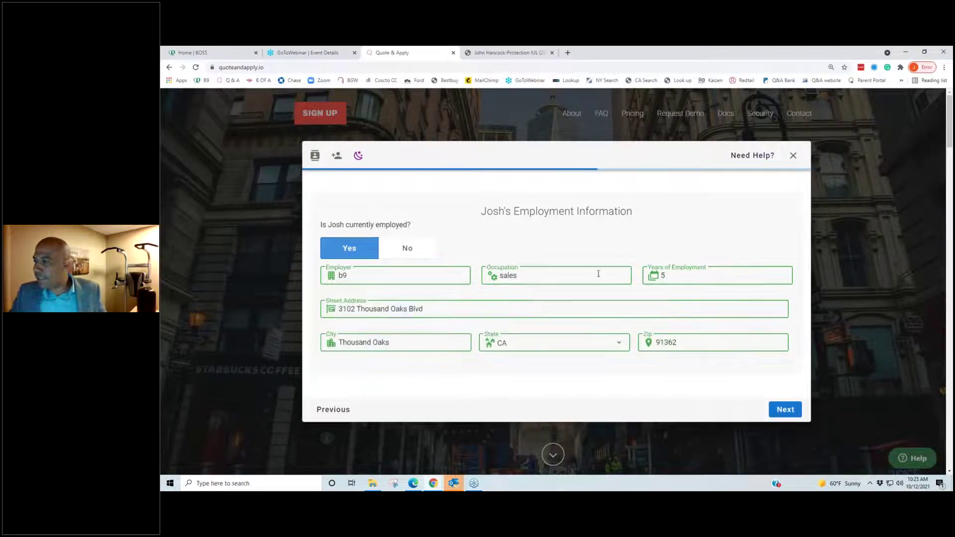
pyautogui.click(790, 411)
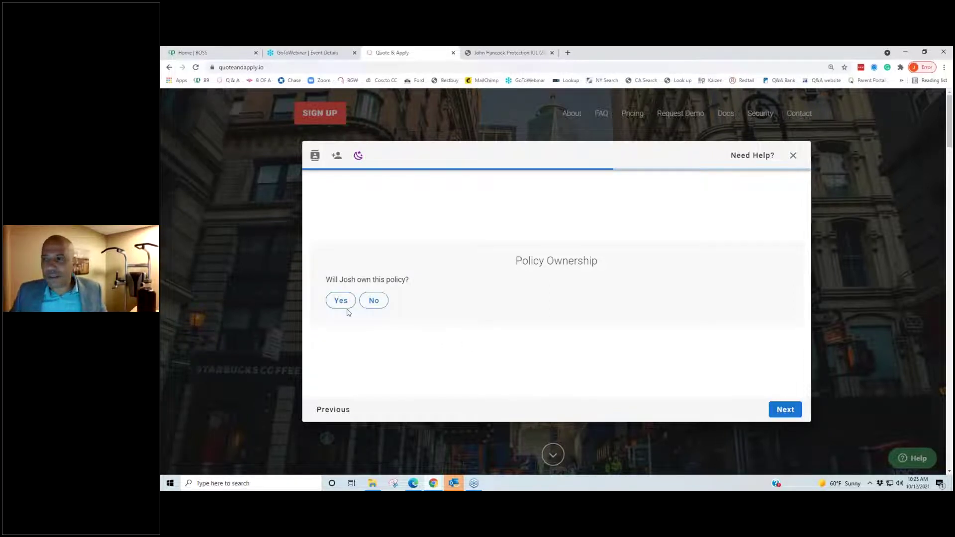
# Answer Yes to the applicant owning the policy and proceed to the beneficiary information.
pyautogui.click(384, 303)
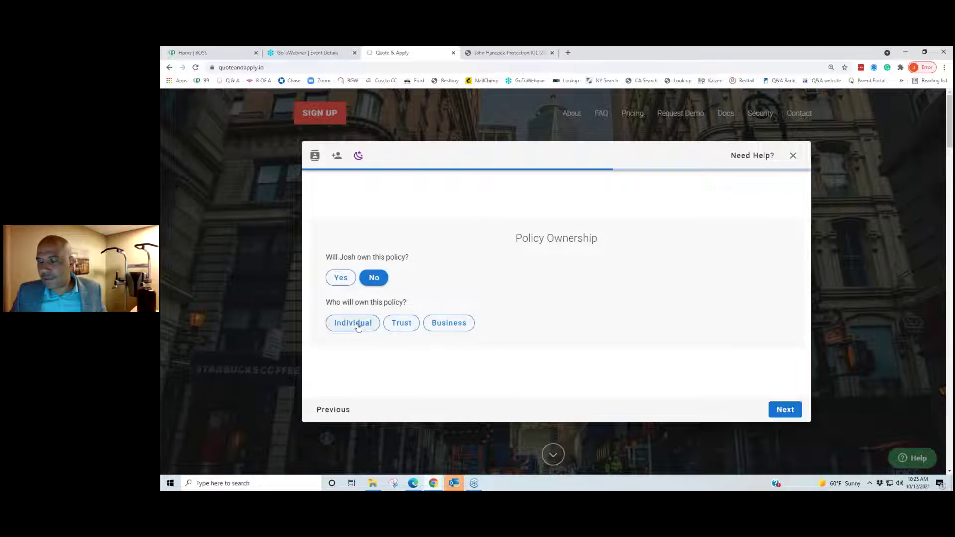
pyautogui.click(341, 278)
pyautogui.click(782, 410)
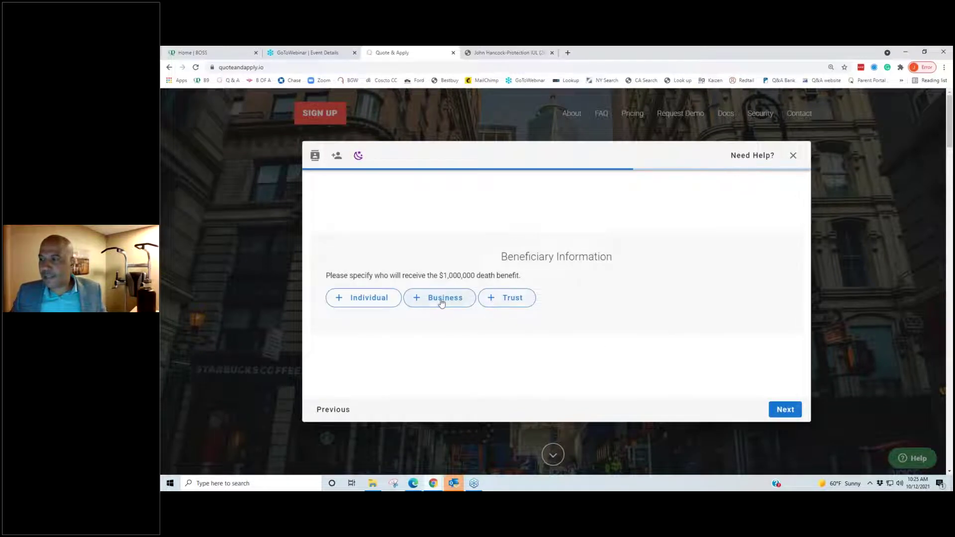
# Add an individual primary beneficiary with first name, last name and the relationship Wife, and submit the beneficiary information.
pyautogui.click(370, 299)
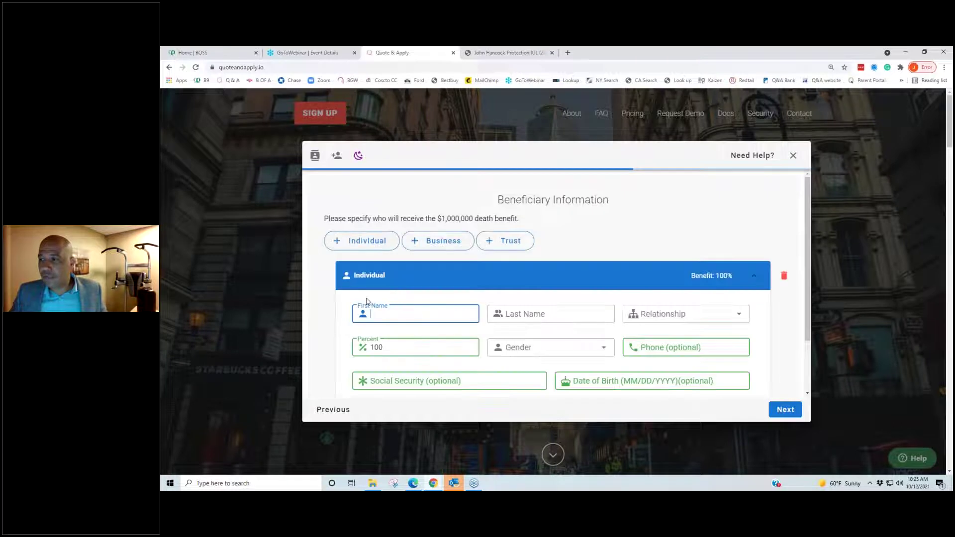
pyautogui.write('mrs')
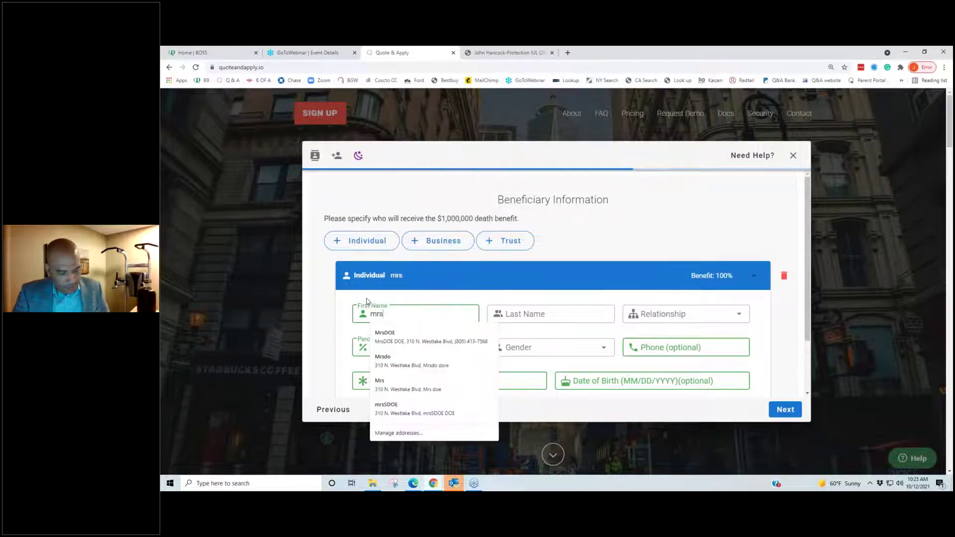
pyautogui.press('Tab')
pyautogui.write('doe')
pyautogui.press('Tab')
pyautogui.press('w')
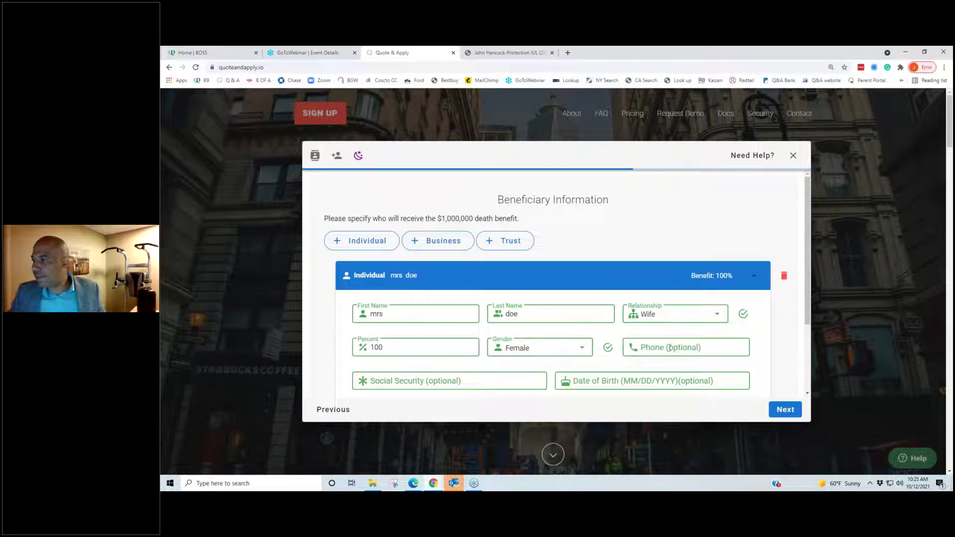
pyautogui.click(785, 410)
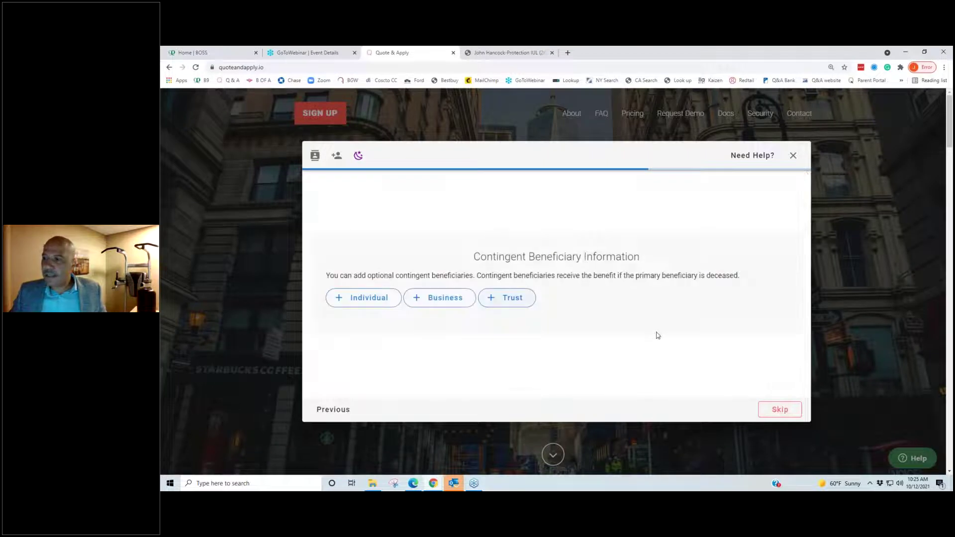
# Skip the contingent beneficiaries and enter an annual income of 1, assets of 1,200,000 and liabilities of 1.
pyautogui.click(770, 411)
pyautogui.write('1')
pyautogui.press('Tab')
pyautogui.write('1200000')
pyautogui.press('Tab')
pyautogui.write('1')
# Enter the applicant's Social Security number, birth state California and driver's license number, and submit the personal information.
pyautogui.press('Tab')
pyautogui.write('123456789')
pyautogui.press('Tab')
pyautogui.write('c')
pyautogui.press('Down')
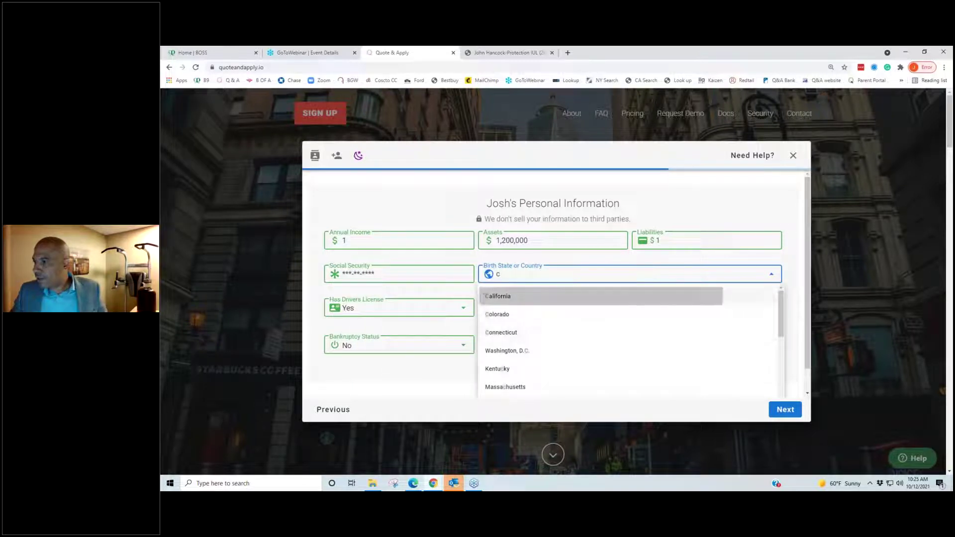
pyautogui.press('Tab')
pyautogui.write('a1234567')
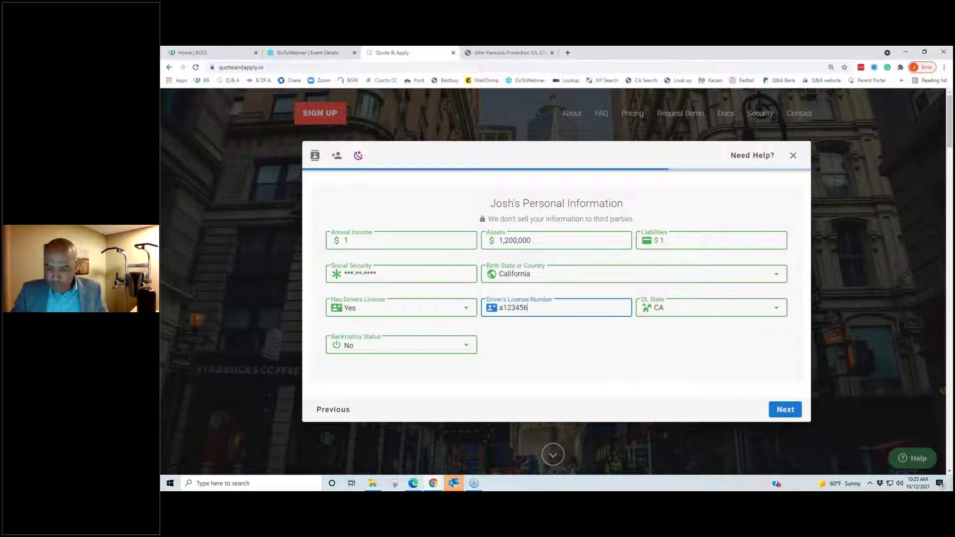
pyautogui.click(784, 409)
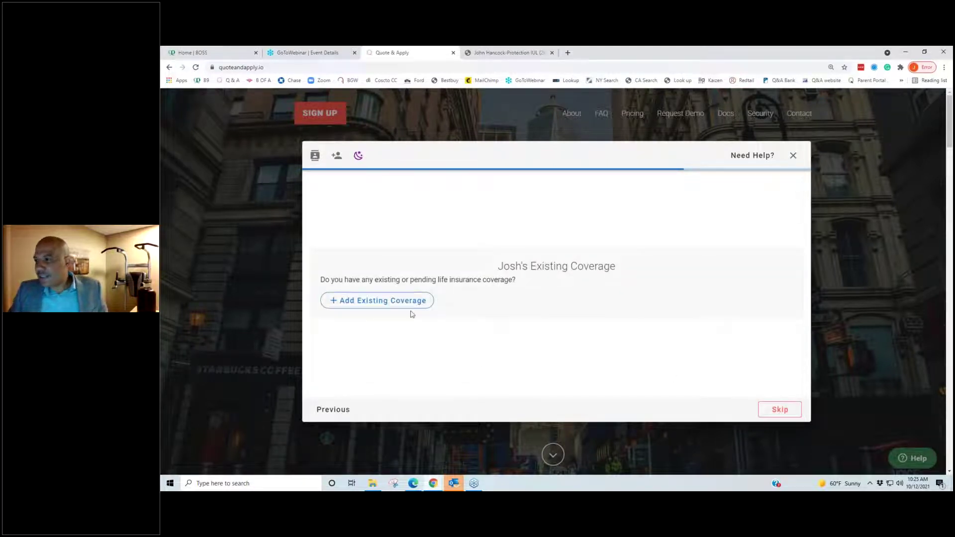
# Remove the blank existing coverage policy entry and skip the existing coverage section.
pyautogui.click(404, 300)
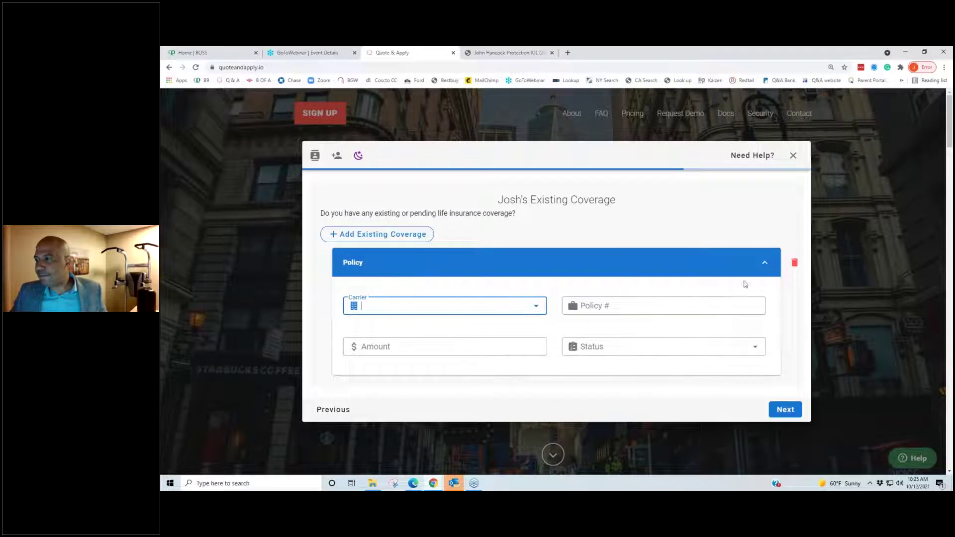
pyautogui.click(793, 266)
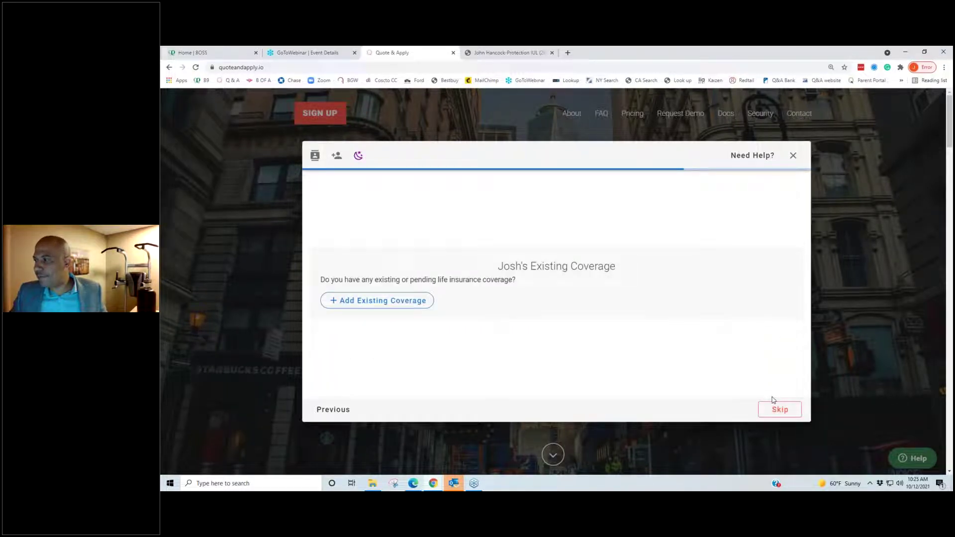
pyautogui.click(774, 404)
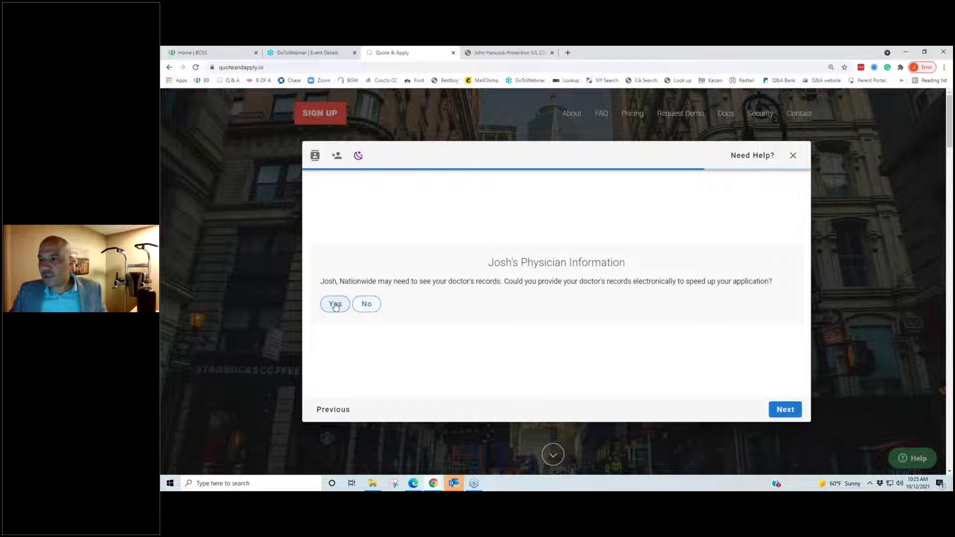
# Answer Yes to providing the doctor's records electronically and look at the patient portal login's medical care provider search.
pyautogui.click(336, 307)
pyautogui.click(355, 328)
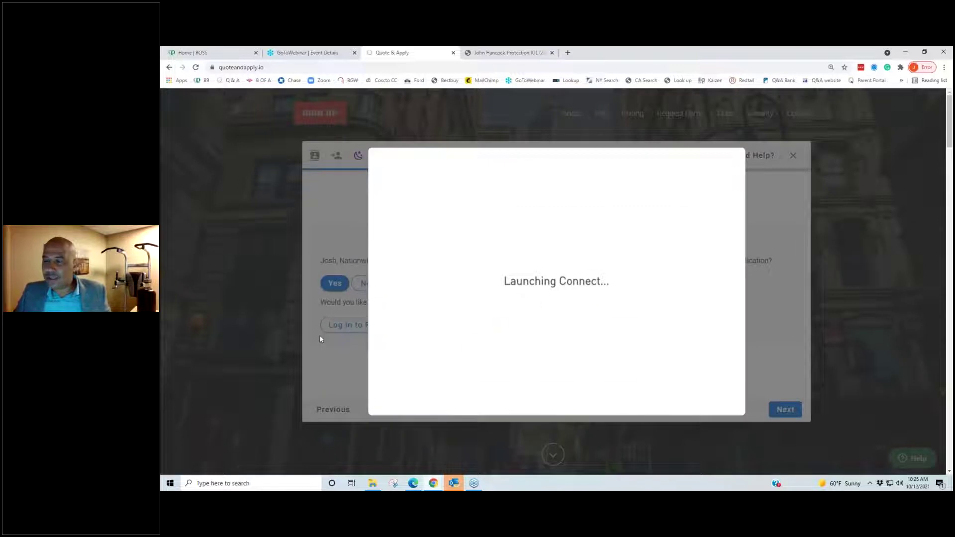
pyautogui.click(502, 351)
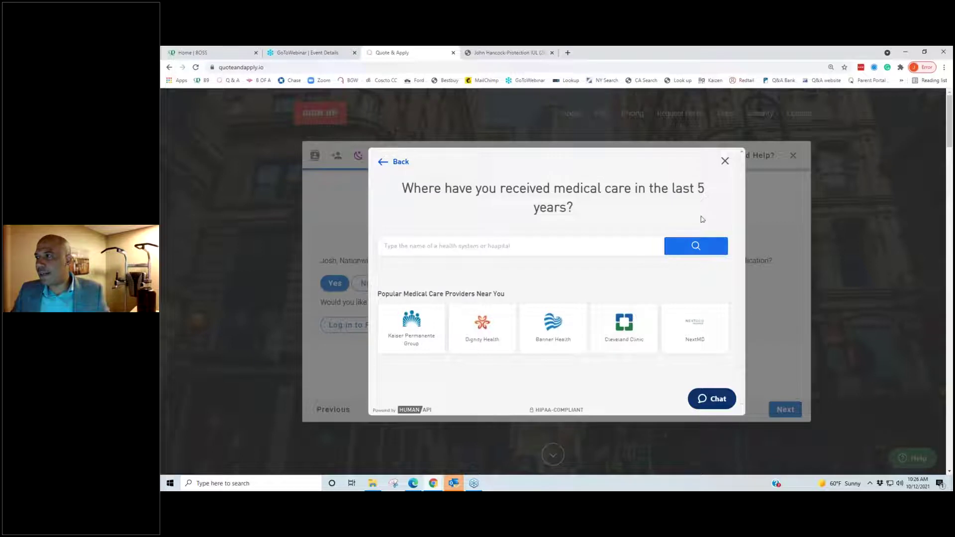
pyautogui.click(725, 161)
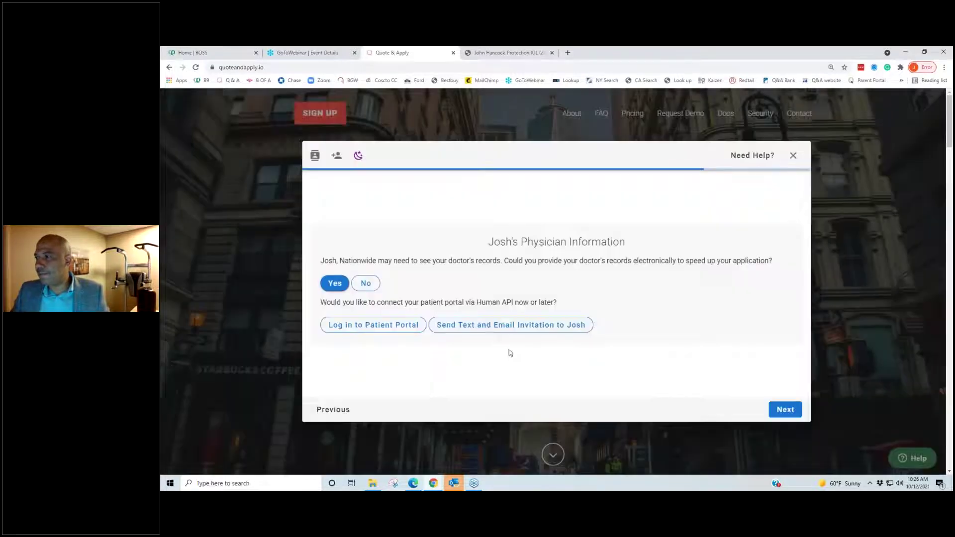
# Send the applicant the text and email patient portal invitation, and change the electronic doctor's records answer to No.
pyautogui.click(489, 328)
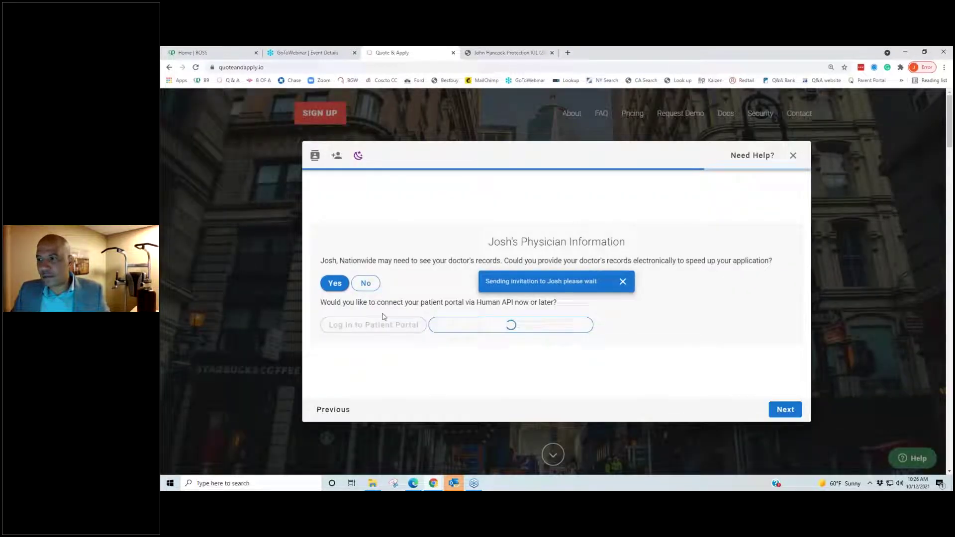
pyautogui.click(368, 284)
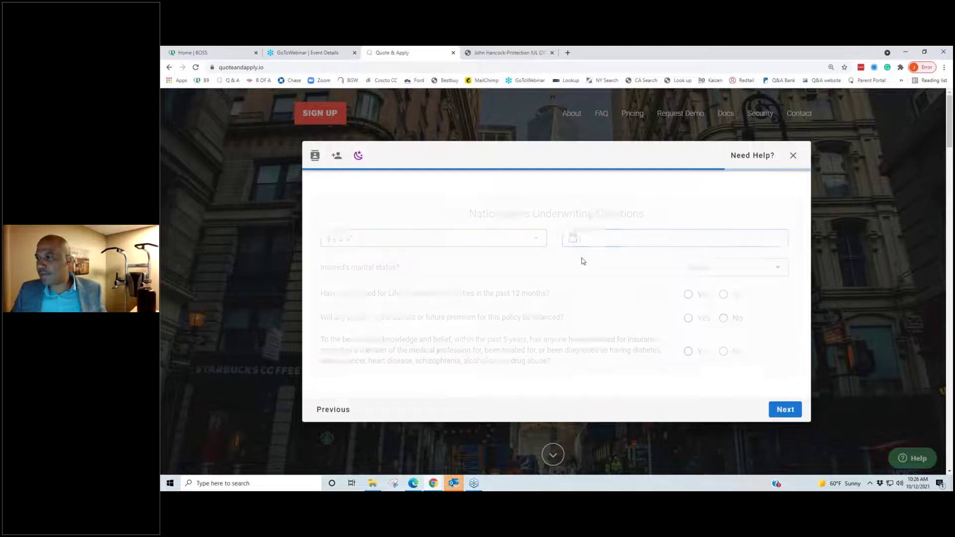
# Complete the underwriting questions with weight 150 lbs, marital status Married and No to all three remaining questions, and submit them.
pyautogui.write('150')
pyautogui.click(716, 268)
pyautogui.click(711, 289)
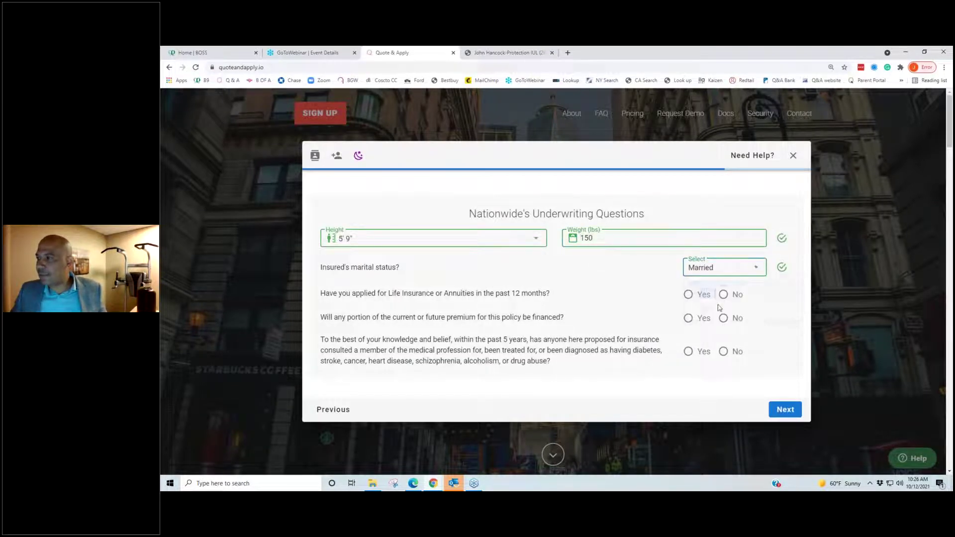
pyautogui.click(723, 294)
pyautogui.click(724, 318)
pyautogui.click(723, 351)
pyautogui.click(792, 412)
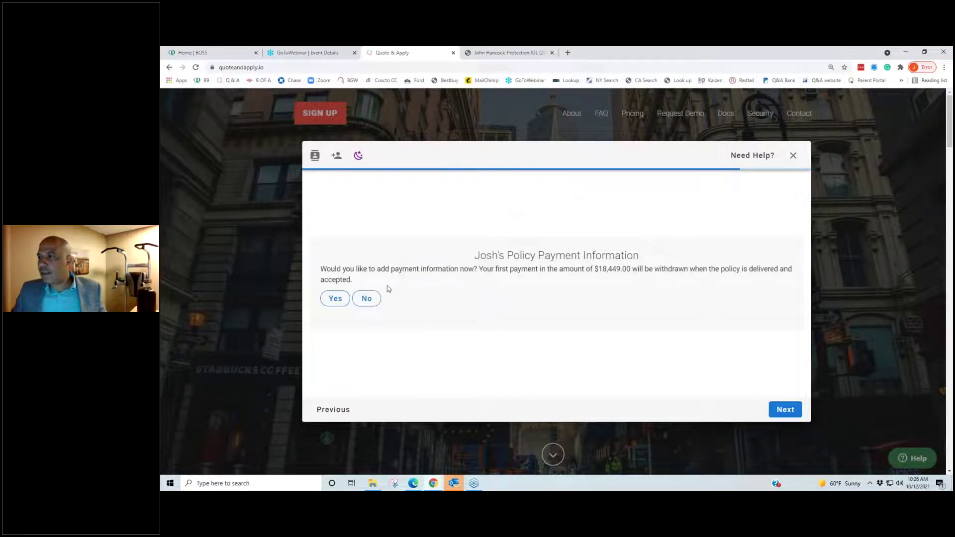
# View the bank details requested for the policy payment and decline to add payment information now.
pyautogui.click(335, 298)
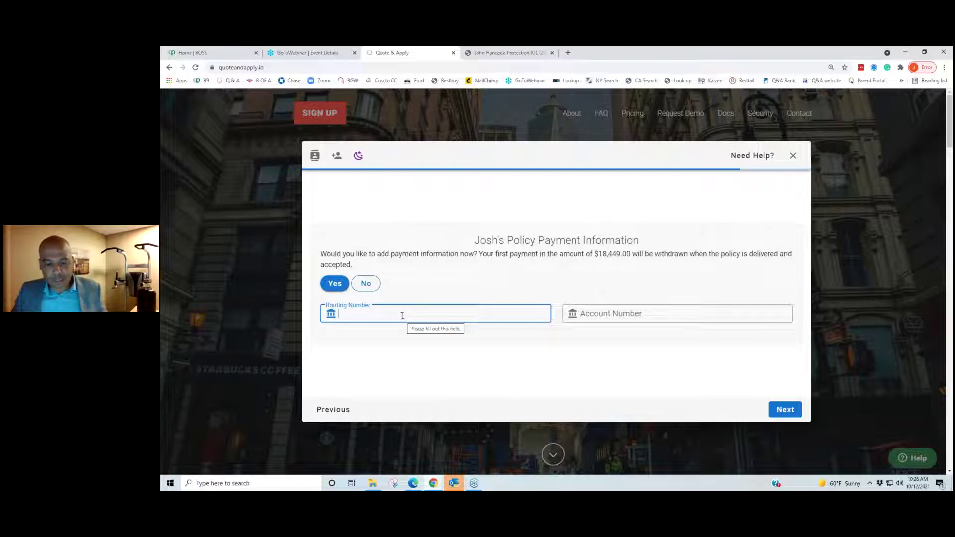
pyautogui.click(366, 284)
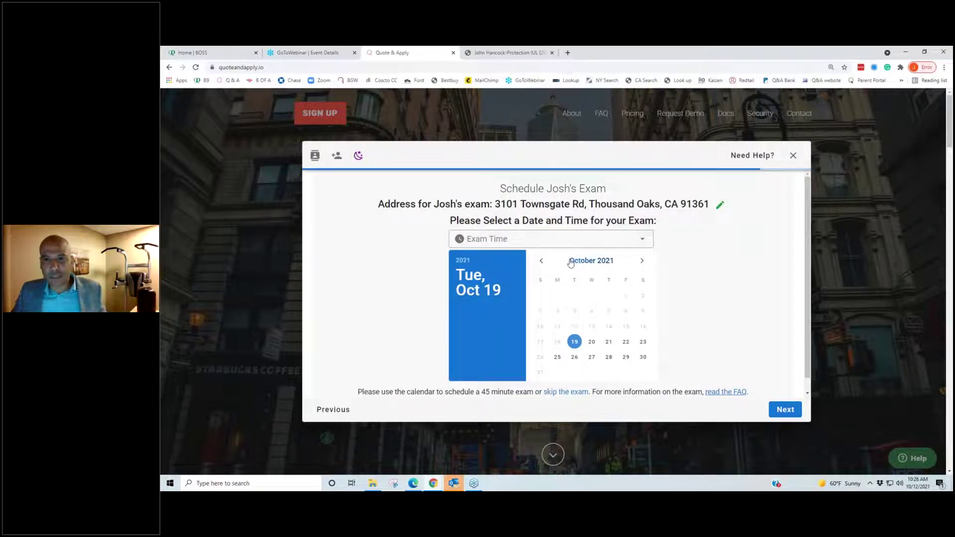
# Schedule the applicant's exam for Saturday, October 23, 2021 at 7:30 AM and proceed to the signing preferences.
pyautogui.doubleClick(689, 204)
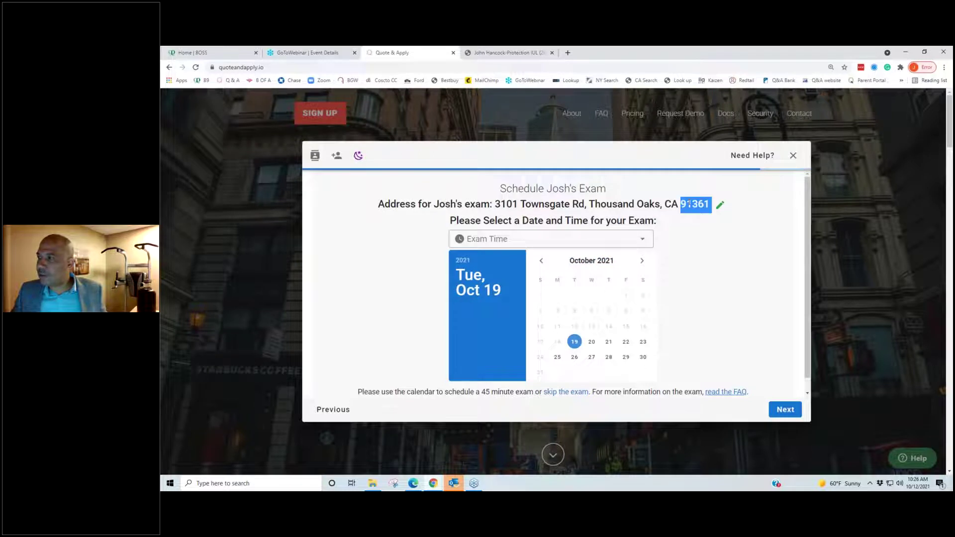
pyautogui.click(592, 342)
pyautogui.click(608, 341)
pyautogui.click(626, 341)
pyautogui.click(644, 342)
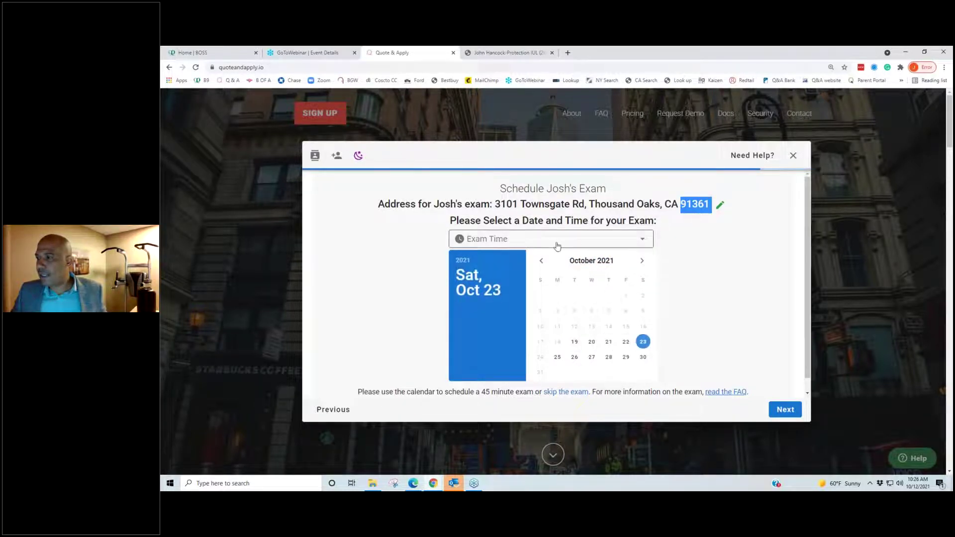
pyautogui.click(556, 241)
pyautogui.click(522, 264)
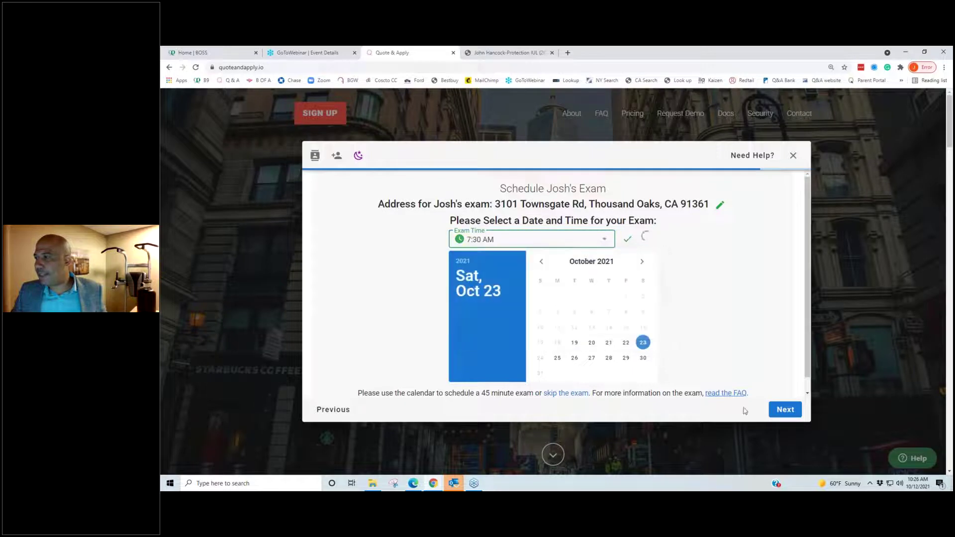
pyautogui.click(789, 411)
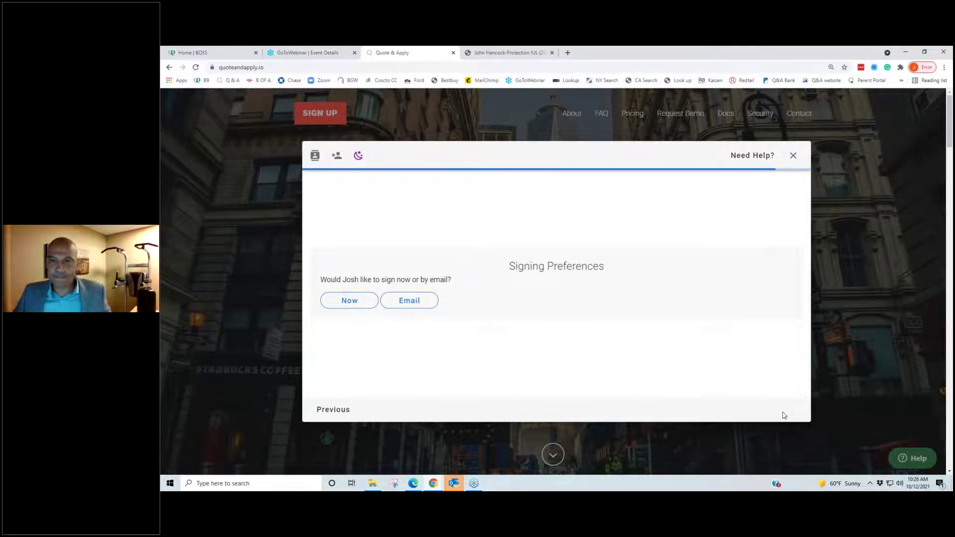
# Choose to sign now and agree to use electronic records and signatures to open the application documents for review.
pyautogui.click(359, 299)
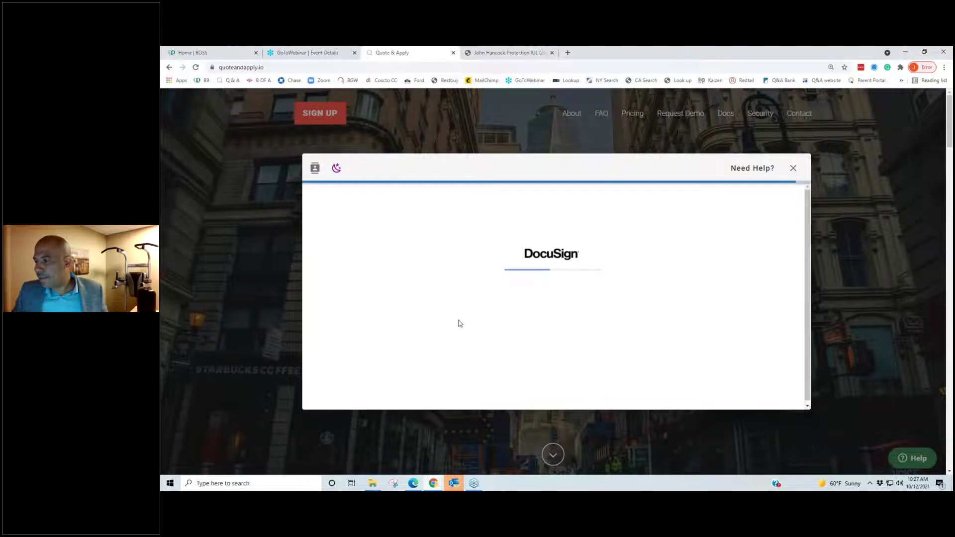
pyautogui.click(342, 256)
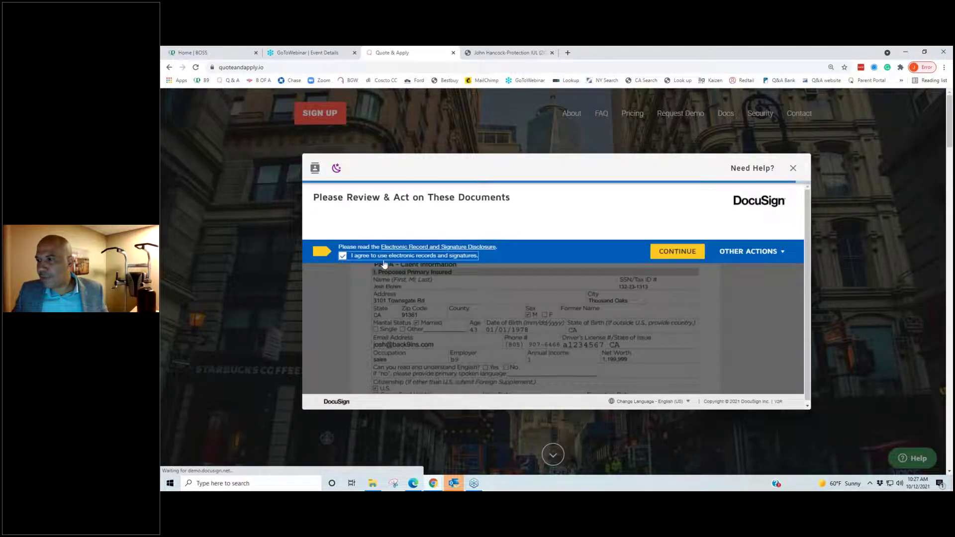
pyautogui.click(675, 251)
pyautogui.scroll(-5, 558, 292)
pyautogui.scroll(-5, 558, 293)
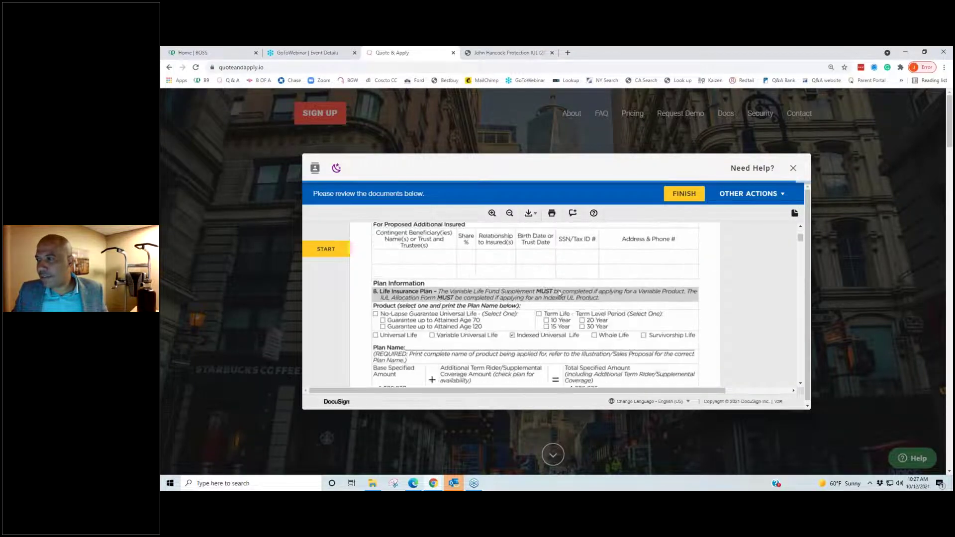
pyautogui.scroll(-5, 556, 298)
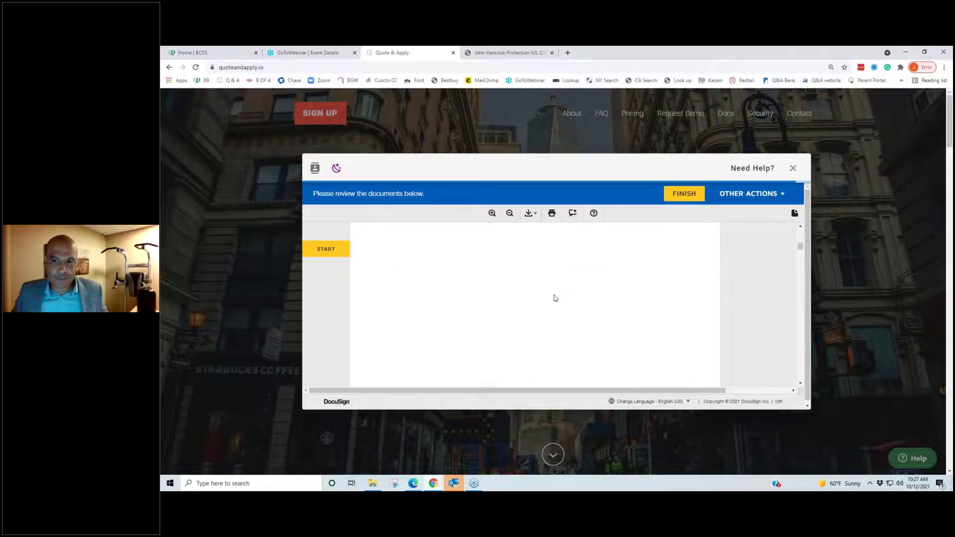
pyautogui.scroll(-5, 558, 302)
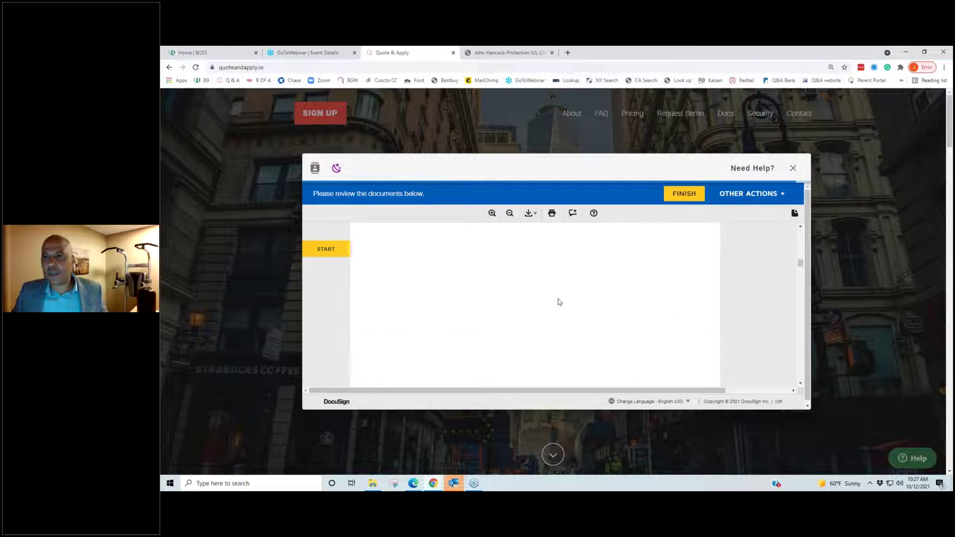
# Sign the required signature fields in the Nationwide application documents, finish the signing and close the completed application.
pyautogui.click(326, 249)
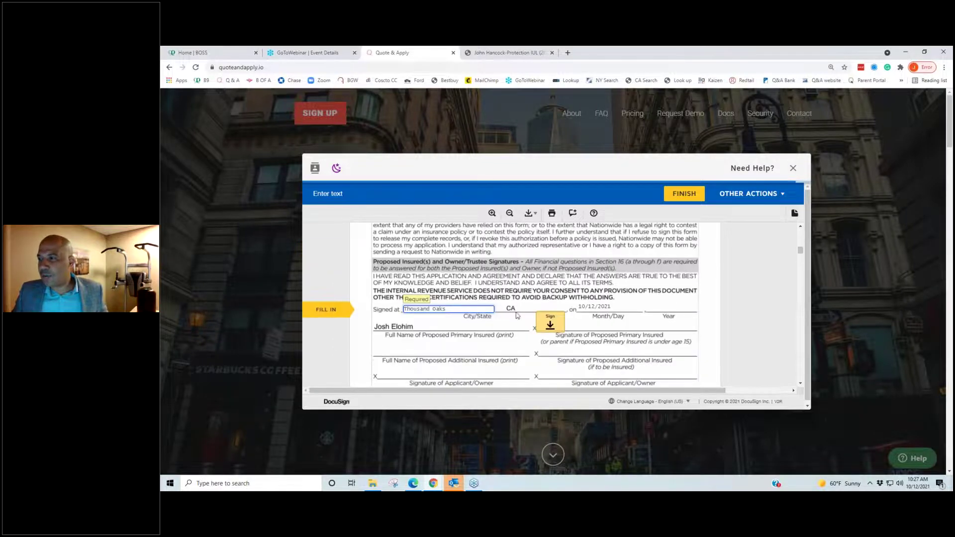
pyautogui.click(550, 321)
pyautogui.scroll(-2, 396, 341)
pyautogui.click(381, 388)
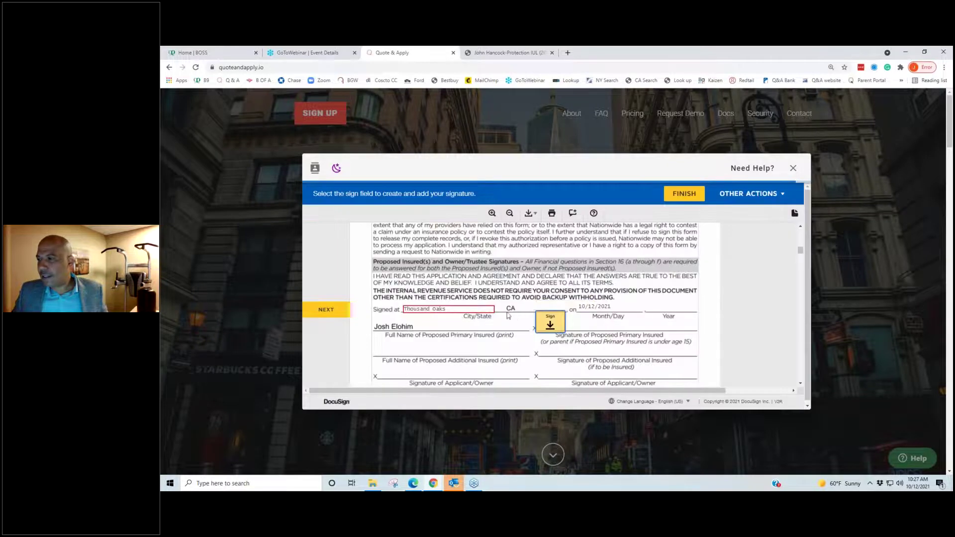
pyautogui.click(537, 323)
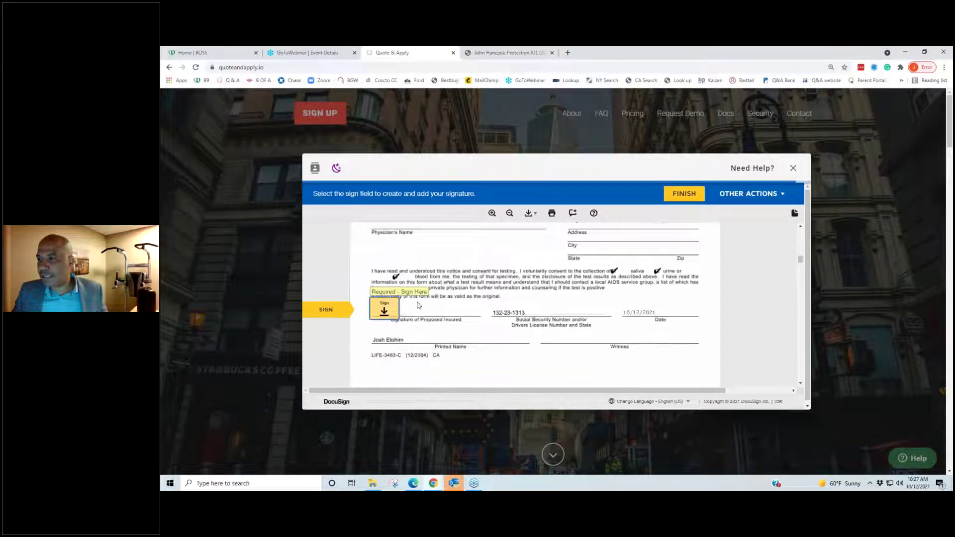
pyautogui.click(385, 312)
pyautogui.click(400, 312)
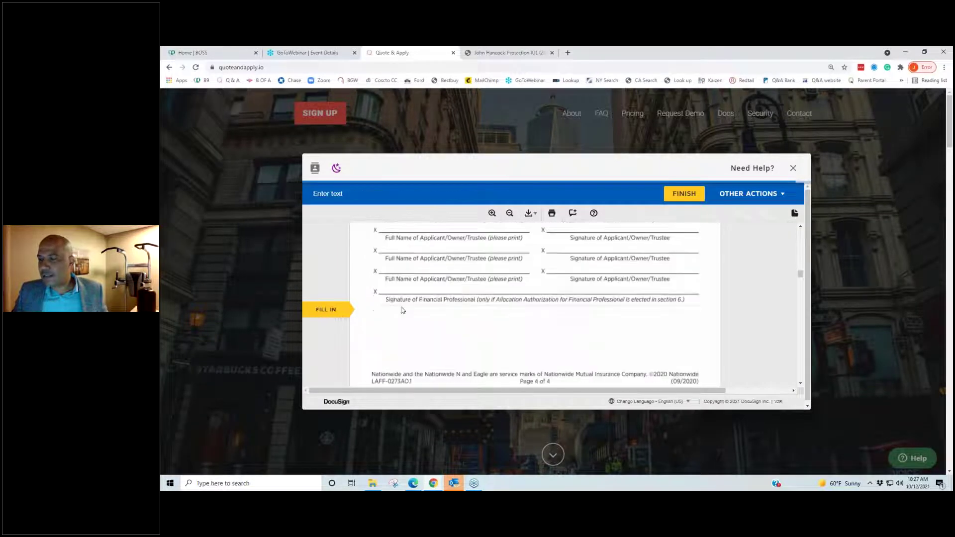
pyautogui.click(458, 326)
pyautogui.click(683, 195)
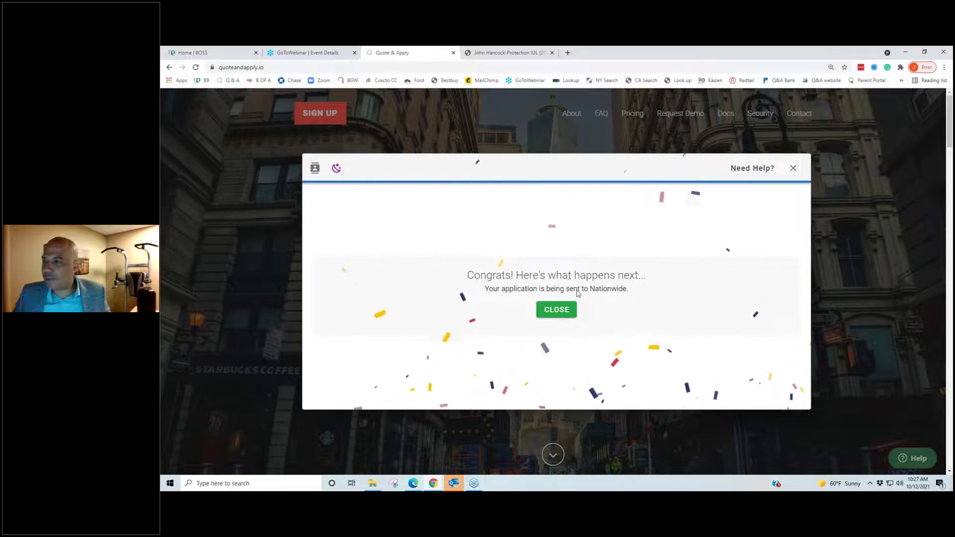
pyautogui.click(556, 310)
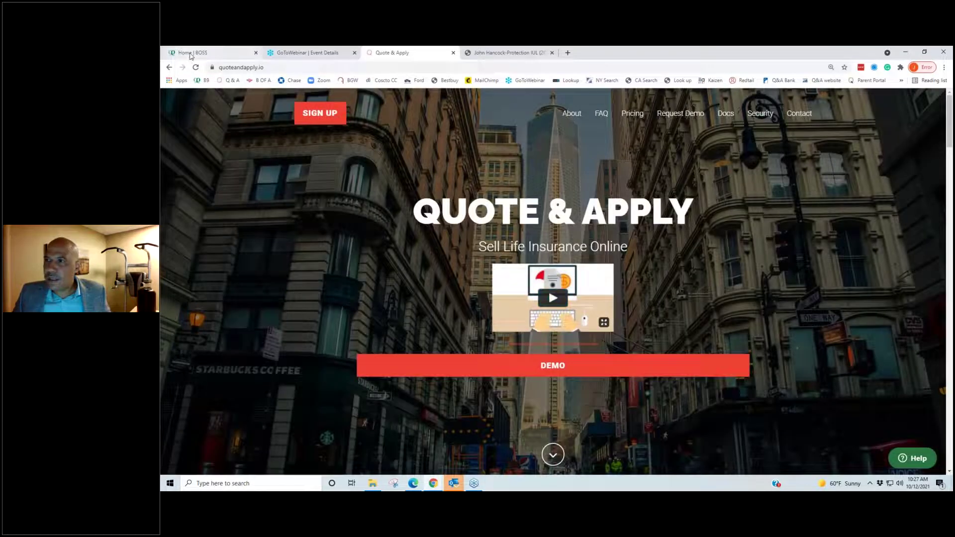
# Switch to BOSS and choose the Life with Long Term Care Insurance template for a marketing email.
pyautogui.click(191, 53)
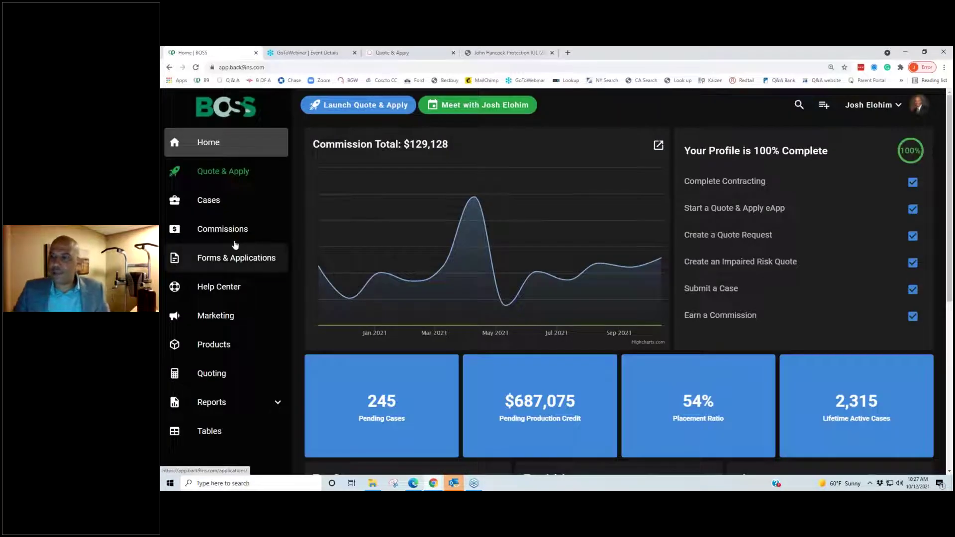
pyautogui.click(232, 316)
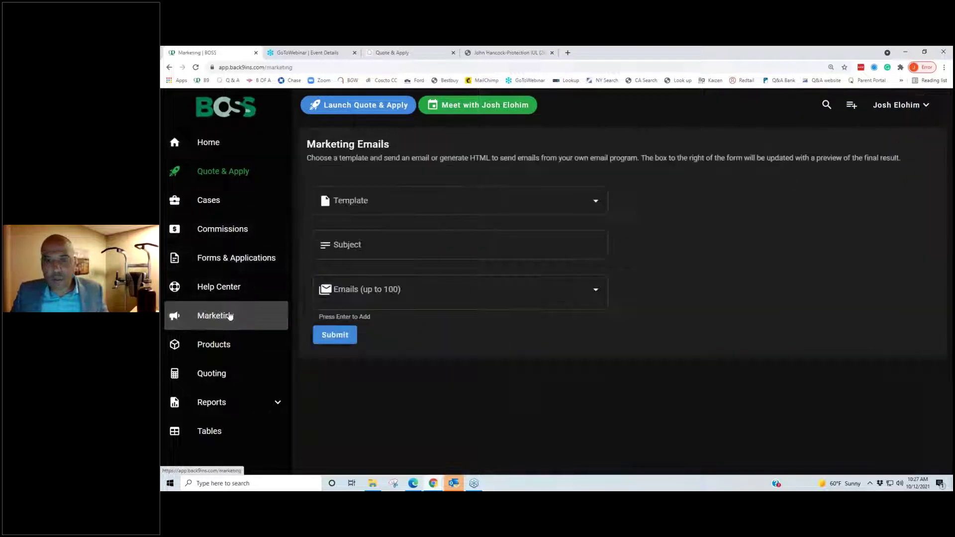
pyautogui.click(383, 200)
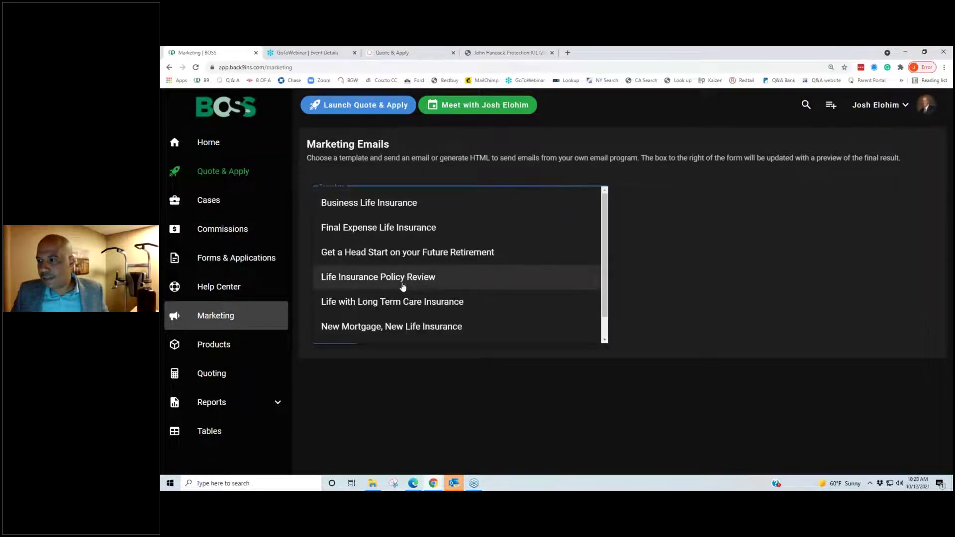
pyautogui.click(400, 306)
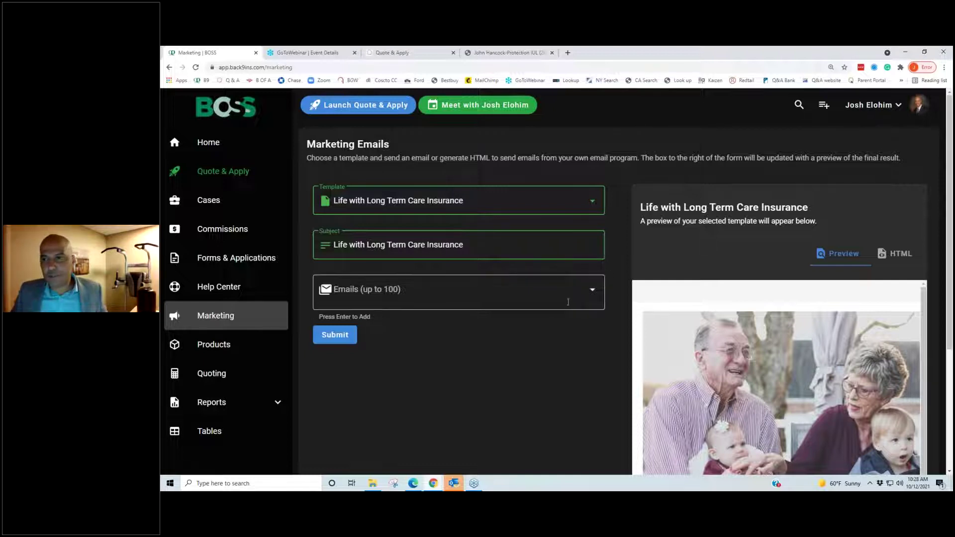
# Review the Life with Long Term Care Insurance email preview, add the recipient's email address and send the marketing email.
pyautogui.scroll(-1, 567, 299)
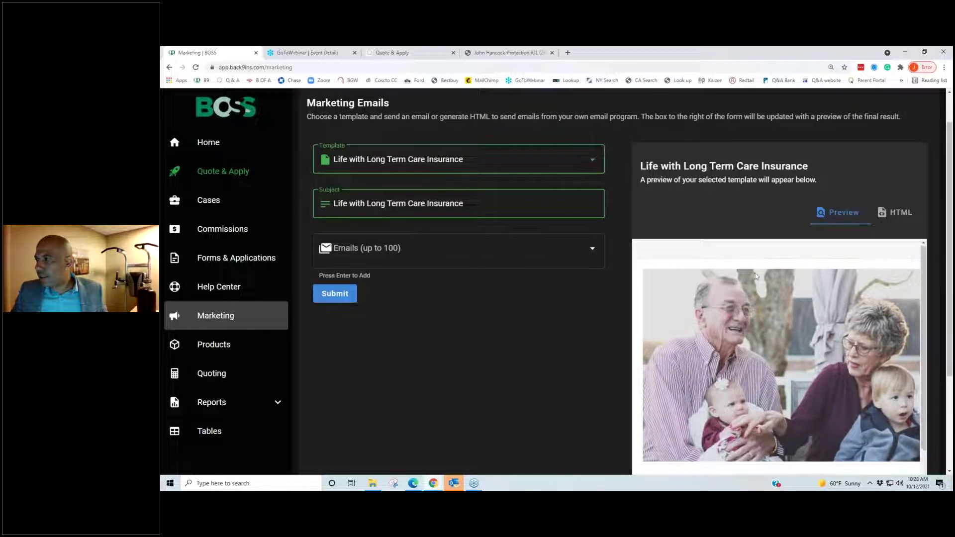
pyautogui.scroll(-4, 755, 280)
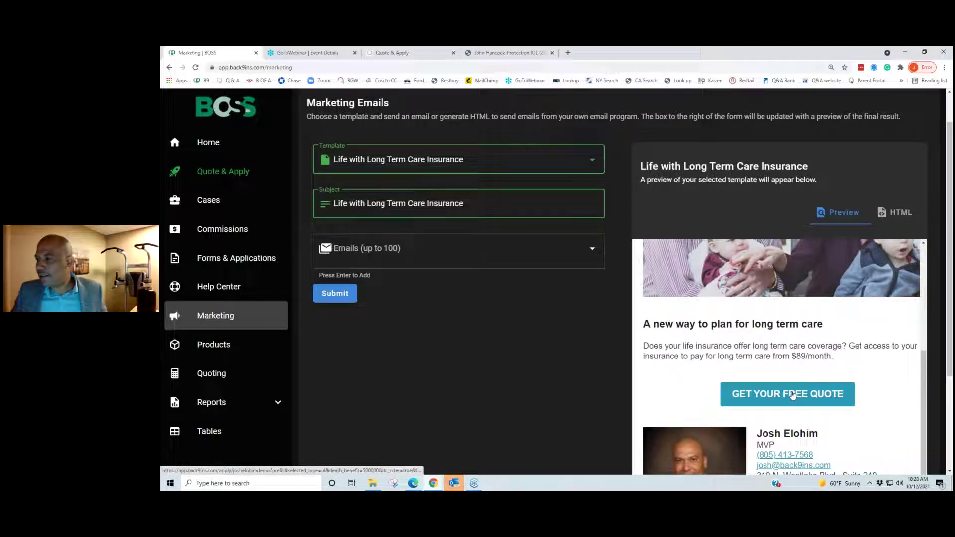
pyautogui.scroll(-3, 731, 346)
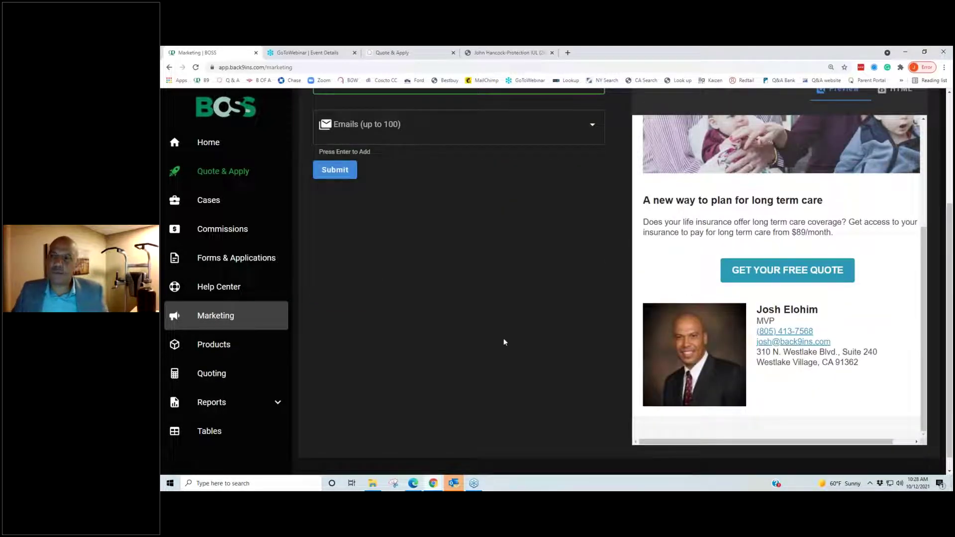
pyautogui.scroll(3, 504, 341)
pyautogui.click(381, 250)
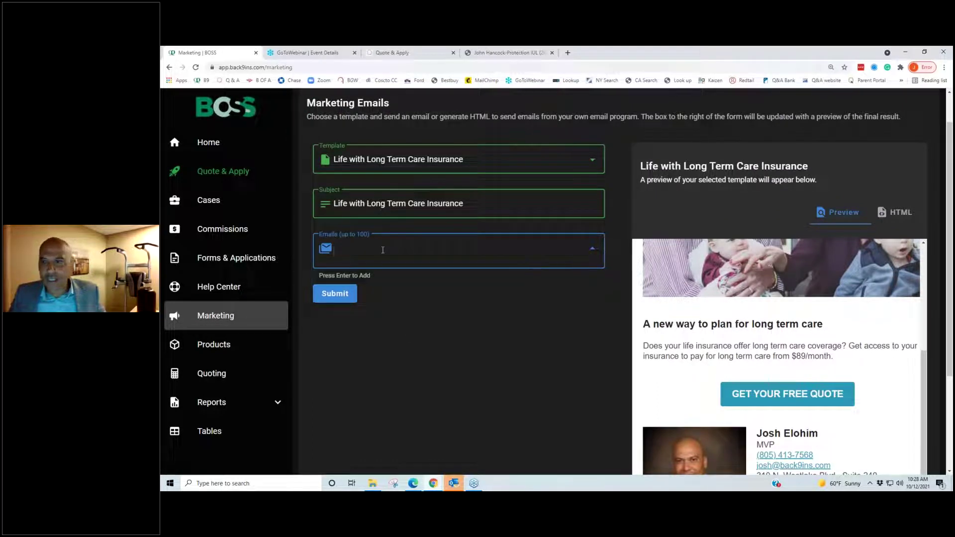
pyautogui.write('josh')
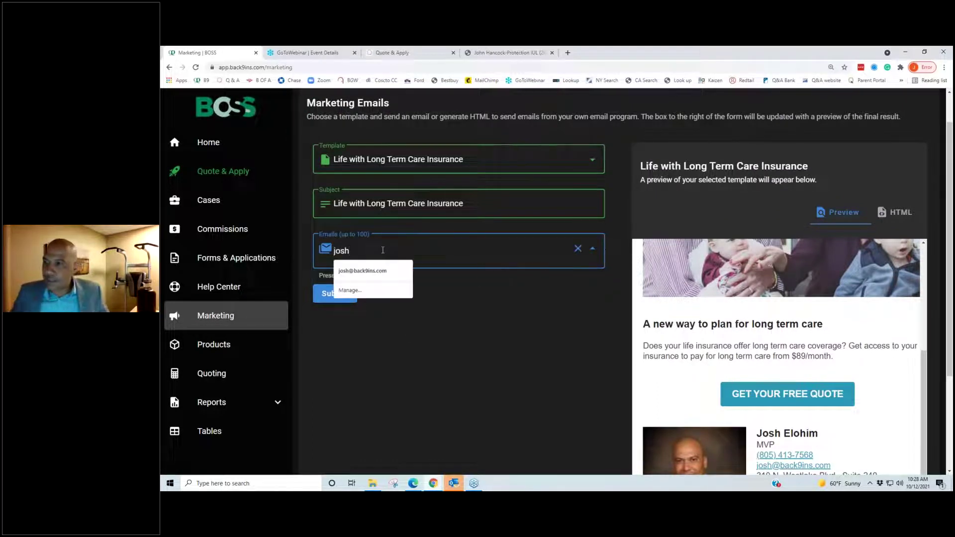
pyautogui.click(362, 271)
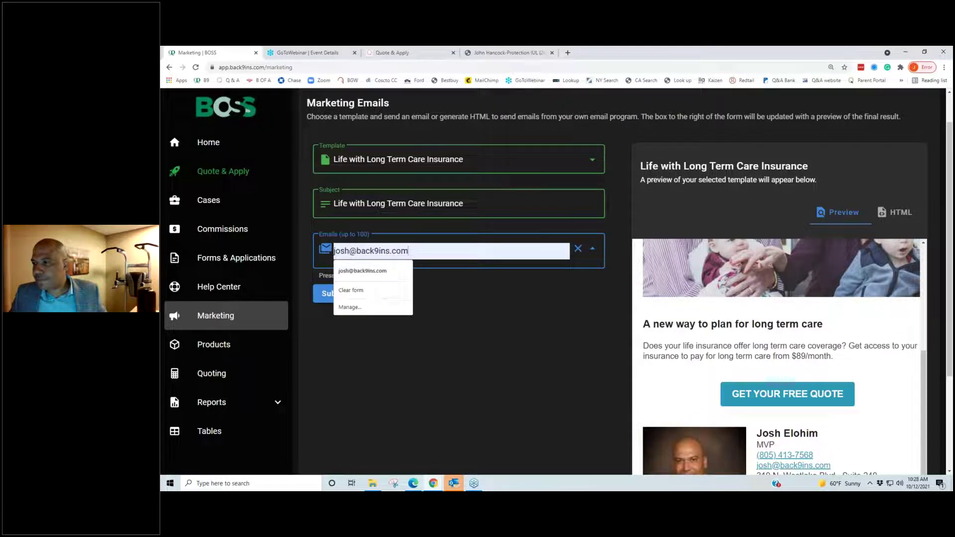
pyautogui.press('Return')
pyautogui.click(328, 294)
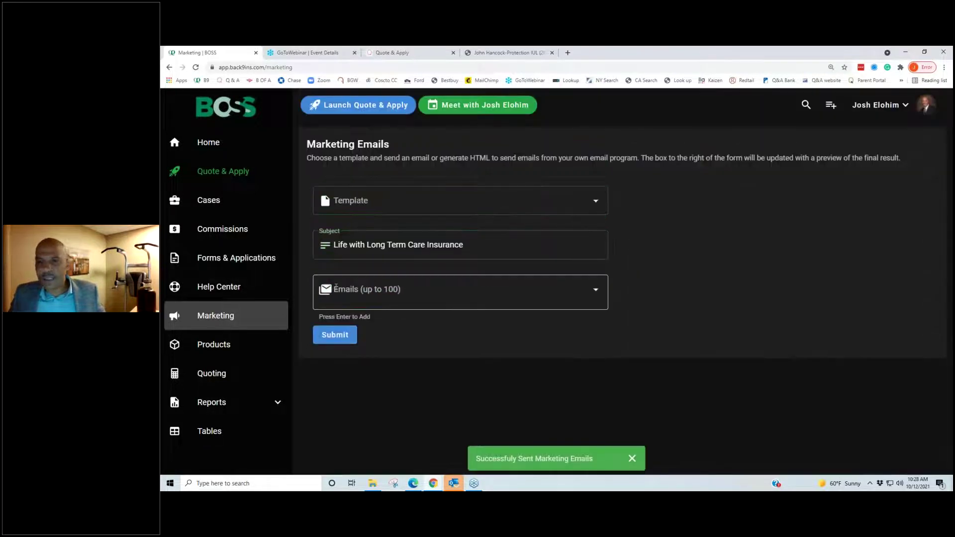
# Choose the Life with Long Term Care Insurance template again and copy its HTML code.
pyautogui.click(354, 201)
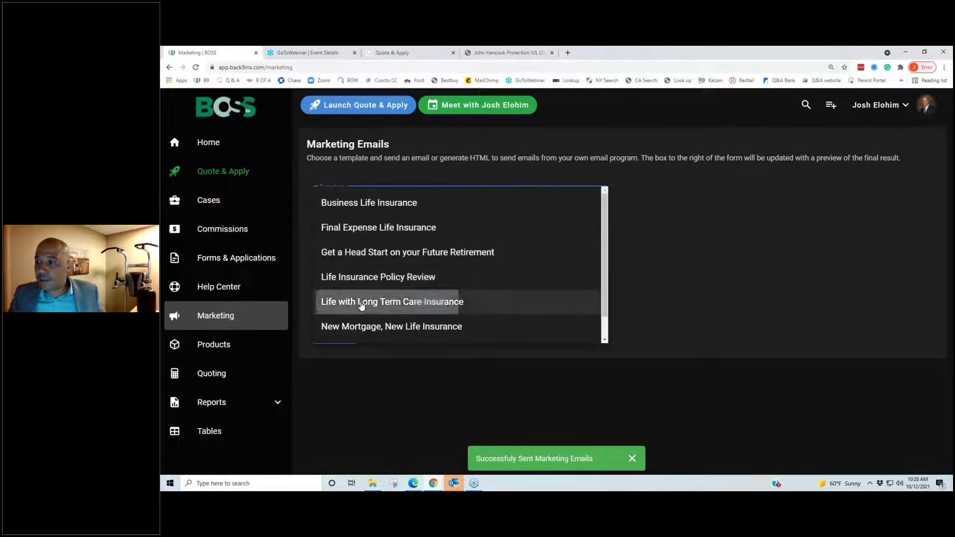
pyautogui.click(362, 302)
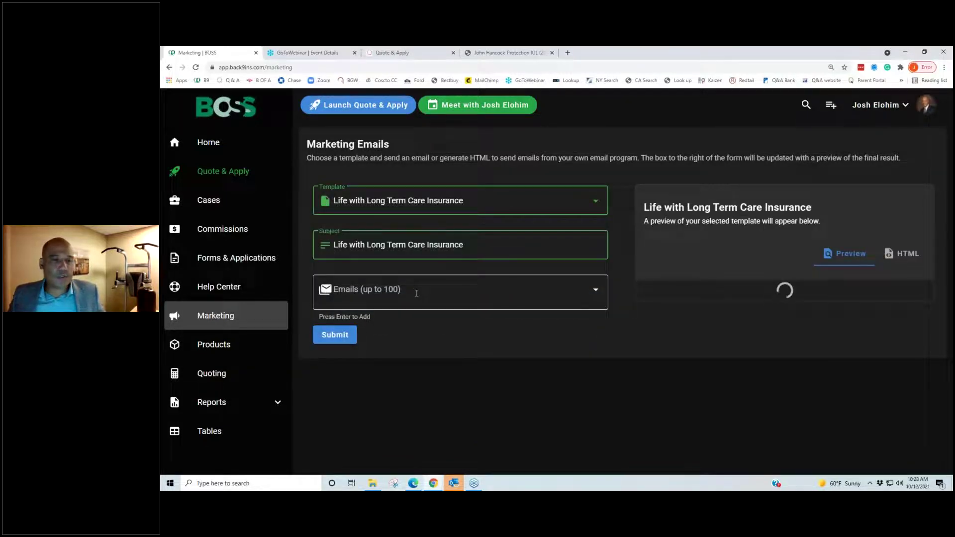
pyautogui.scroll(-3, 769, 360)
pyautogui.scroll(3, 768, 361)
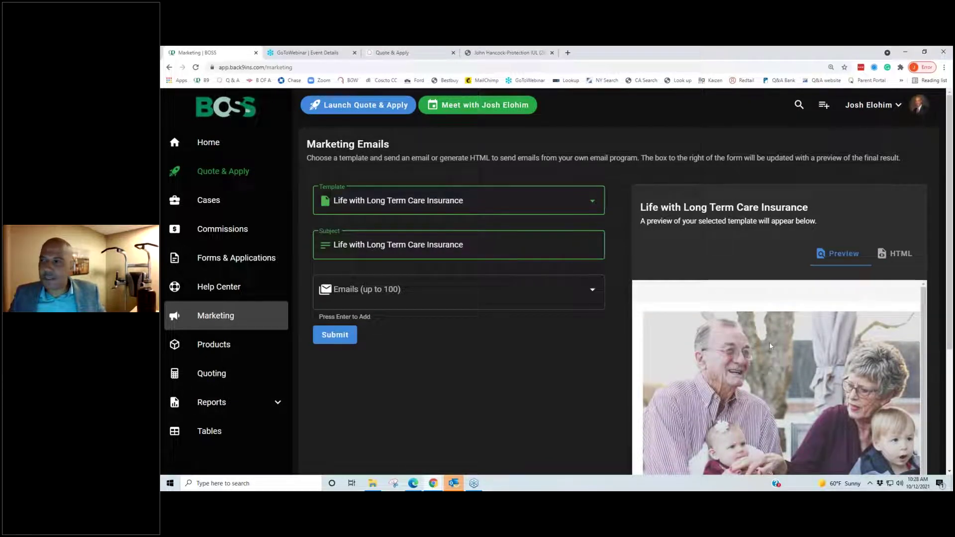
pyautogui.click(895, 255)
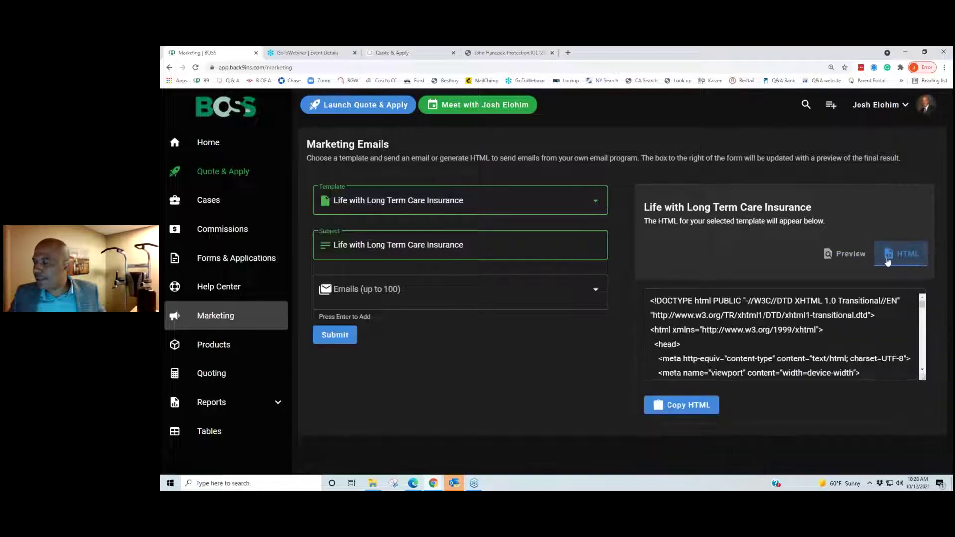
pyautogui.click(688, 405)
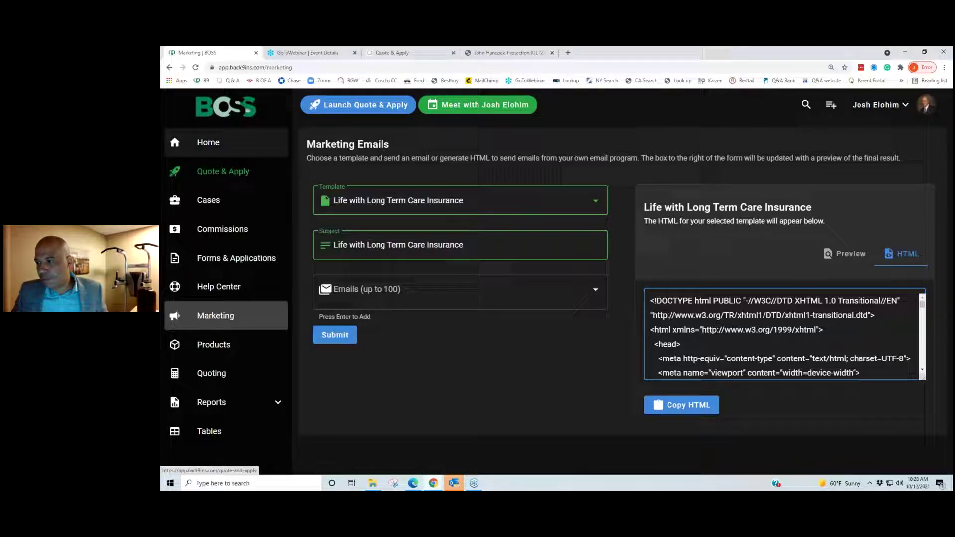
# Switch to Microsoft Edge and view the start of the Life with LTC marketing piece PDF.
pyautogui.click(413, 484)
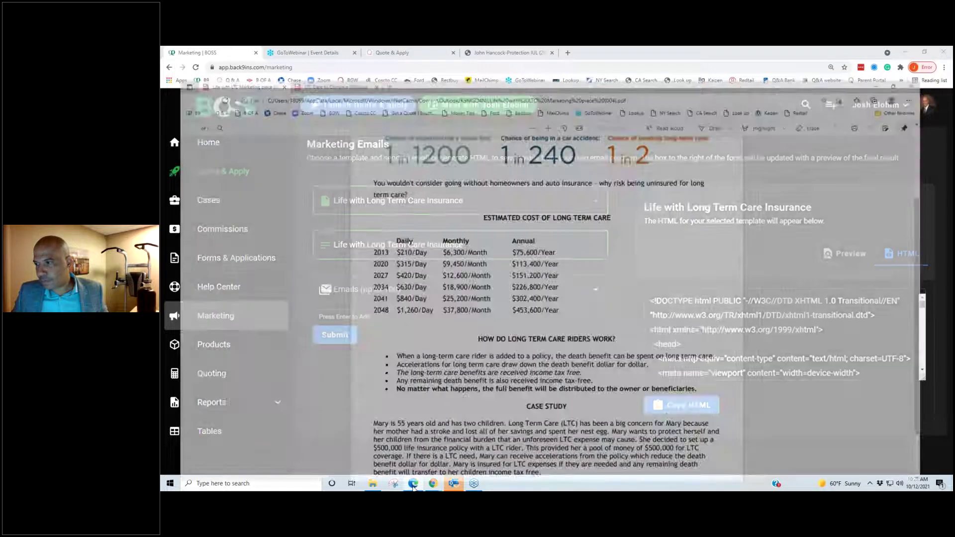
pyautogui.scroll(3, 423, 329)
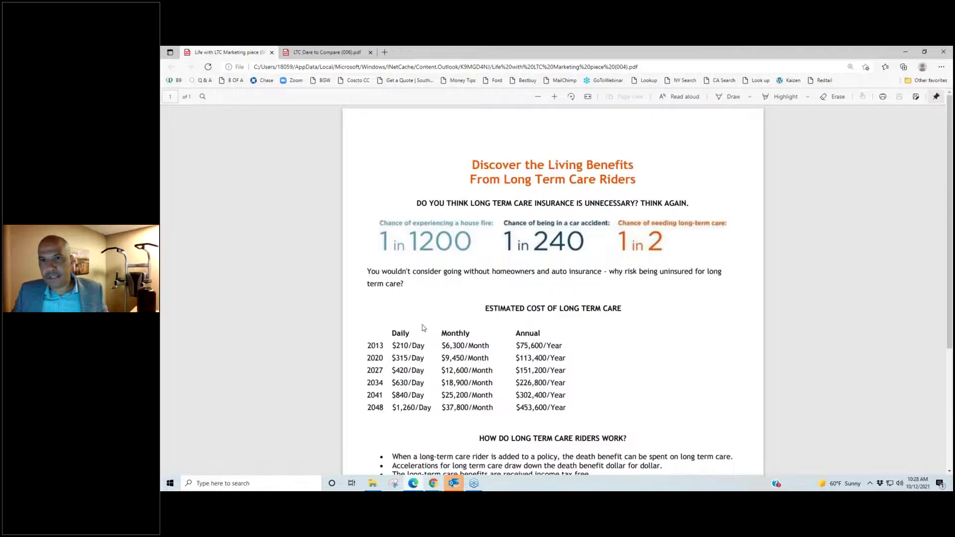